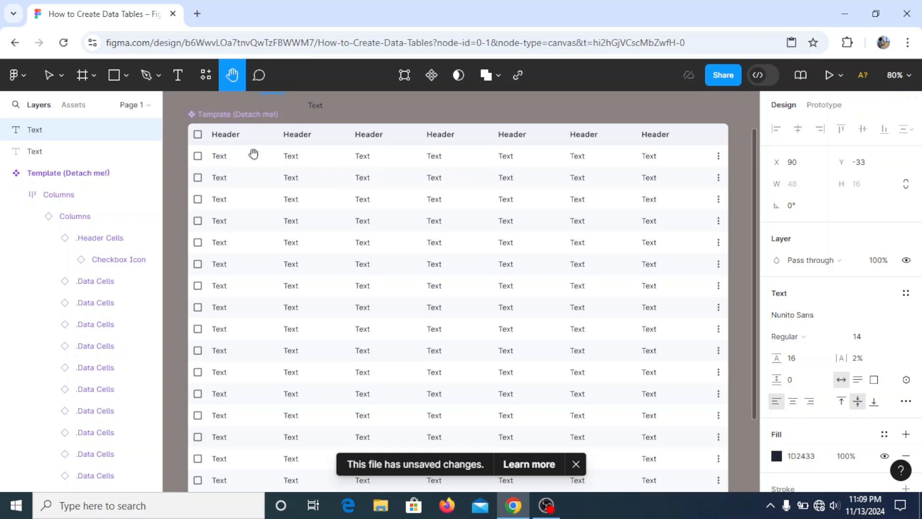
- Move the standalone Header text layer up and slightly left, away from the table
{"action": "left_click_drag", "start_coordinate": [327, 153], "coordinate": [411, 268]}
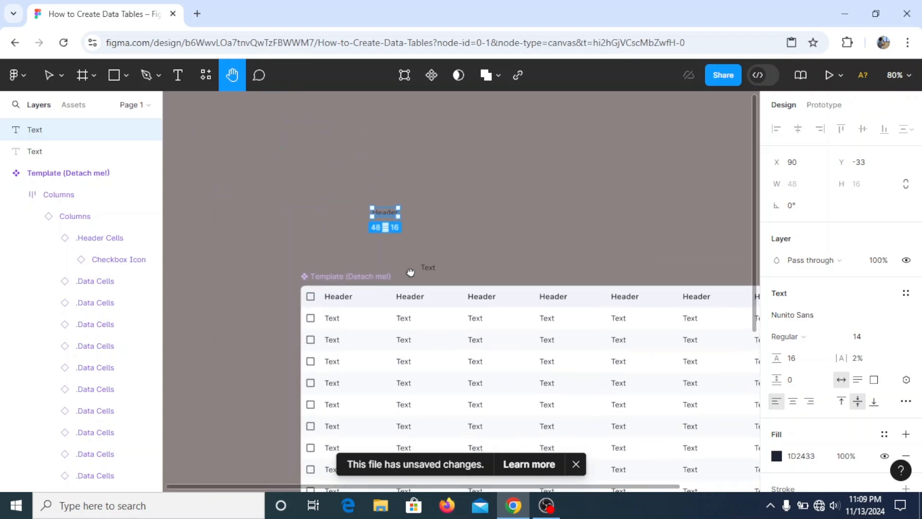
{"action": "scroll", "coordinate": [404, 216], "scroll_direction": "up", "scroll_amount": 5}
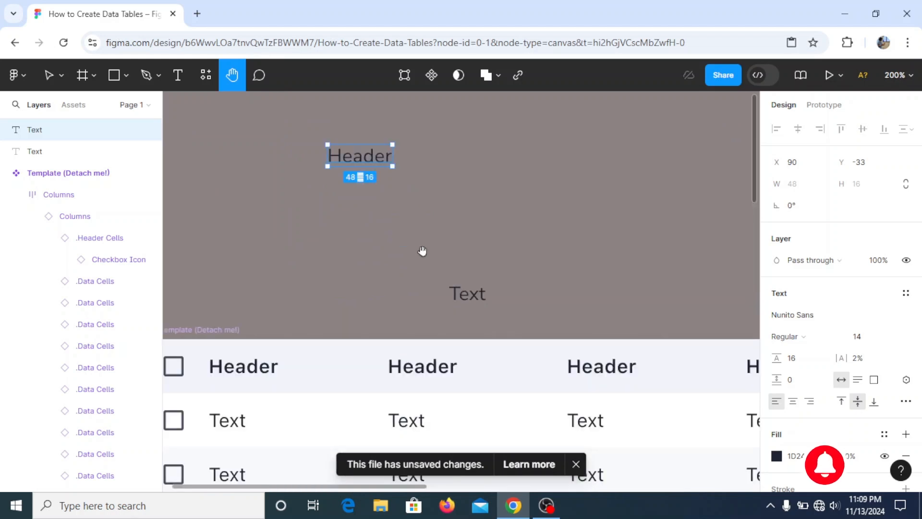
{"action": "scroll", "coordinate": [432, 240], "scroll_direction": "left", "scroll_amount": 3}
{"action": "scroll", "coordinate": [385, 288], "scroll_direction": "up", "scroll_amount": 2}
{"action": "scroll", "coordinate": [358, 286], "scroll_direction": "up", "scroll_amount": 2}
{"action": "left_click", "coordinate": [49, 75]}
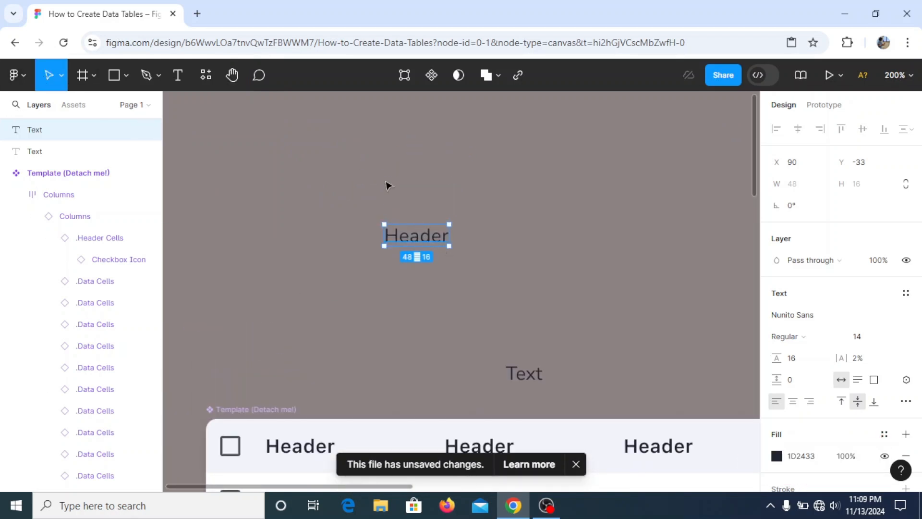
{"action": "left_click_drag", "start_coordinate": [422, 257], "coordinate": [382, 197]}
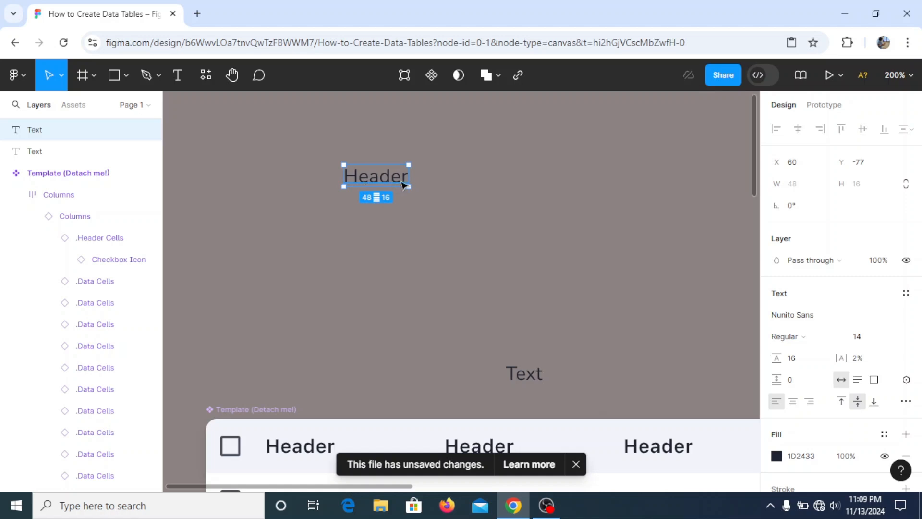
- Add auto layout to the Header text, wrapping it in a frame
{"action": "left_click", "coordinate": [452, 185]}
{"action": "left_click", "coordinate": [371, 176]}
{"action": "right_click", "coordinate": [371, 175]}
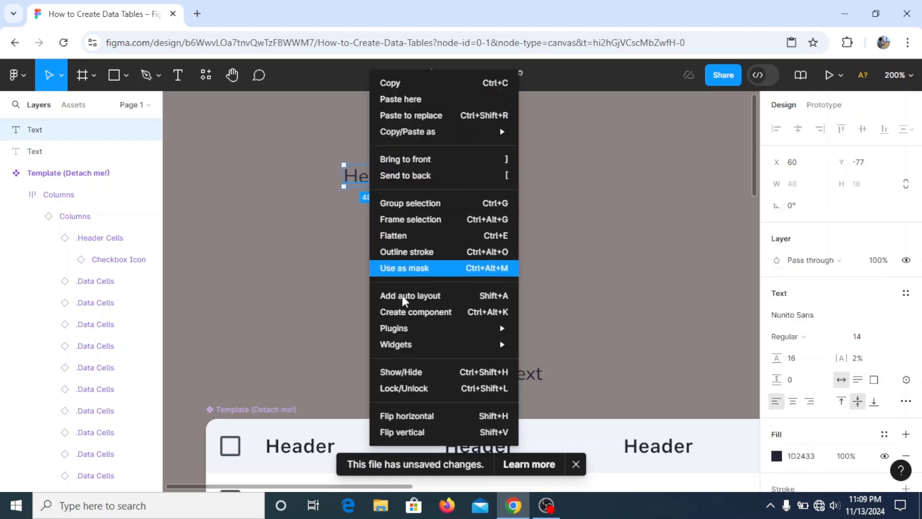
{"action": "left_click", "coordinate": [408, 297]}
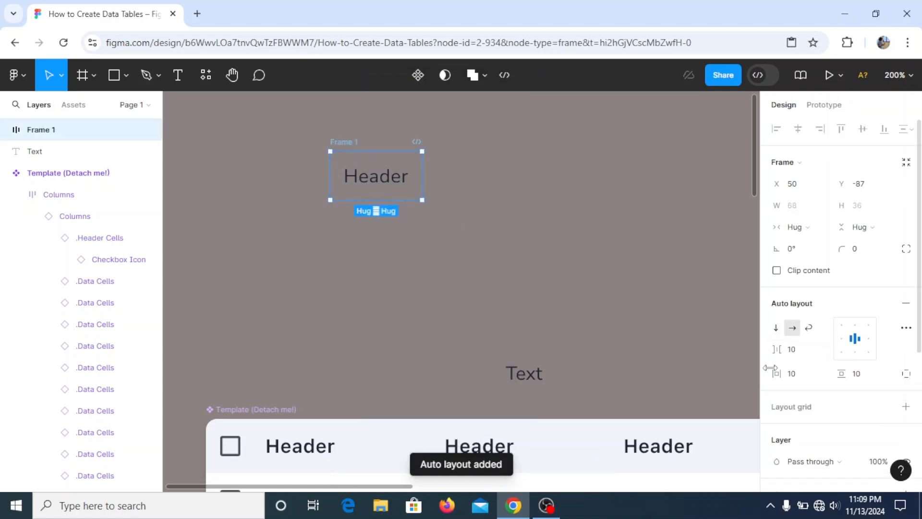
- Set the auto-layout frame's padding to 24 horizontally and 8 vertically
{"action": "left_click", "coordinate": [798, 377]}
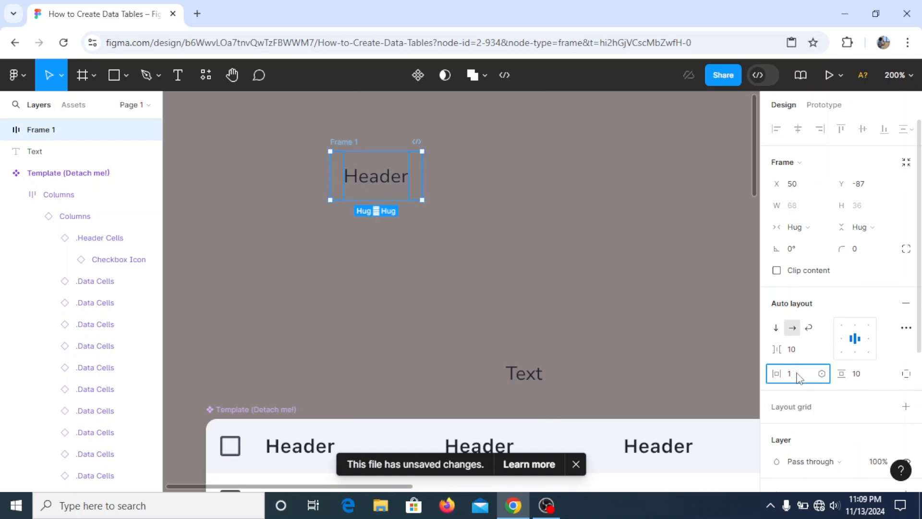
{"action": "type", "text": "16"}
{"action": "key", "text": "Return"}
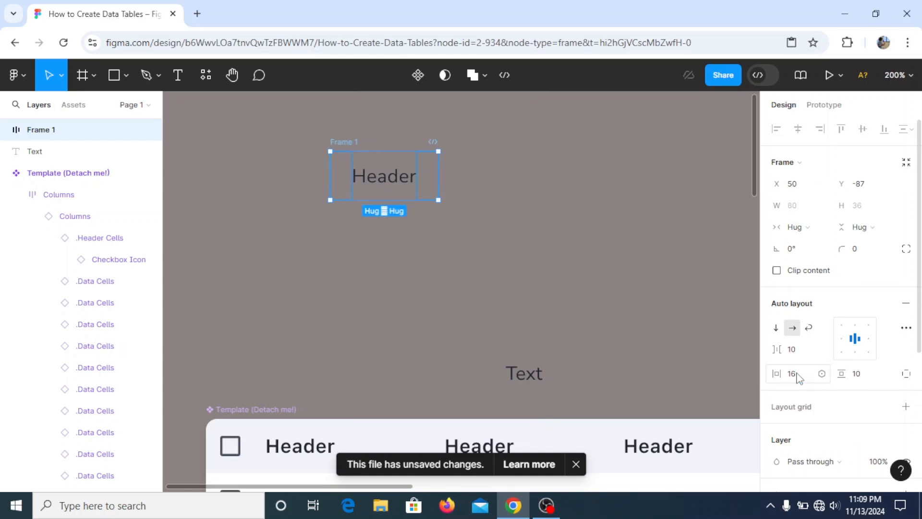
{"action": "left_click", "coordinate": [872, 378]}
{"action": "type", "text": "8"}
{"action": "key", "text": "Return"}
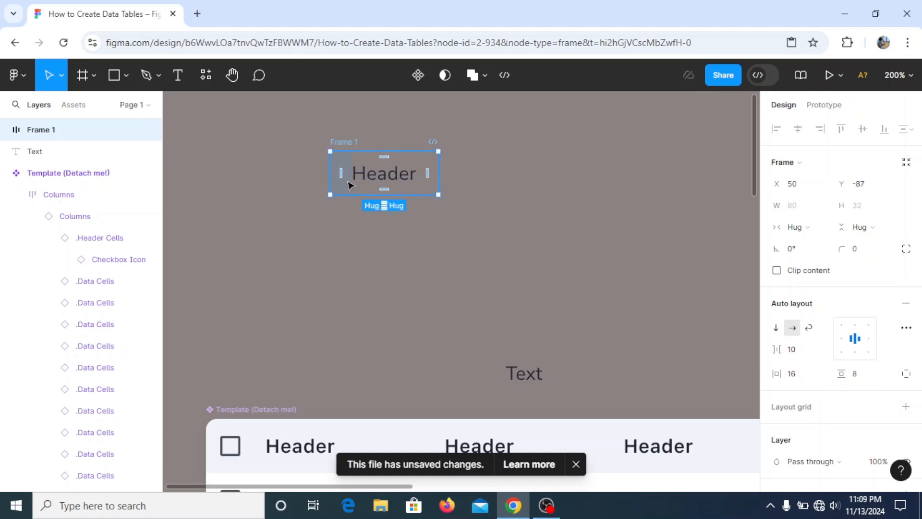
{"action": "left_click", "coordinate": [806, 379]}
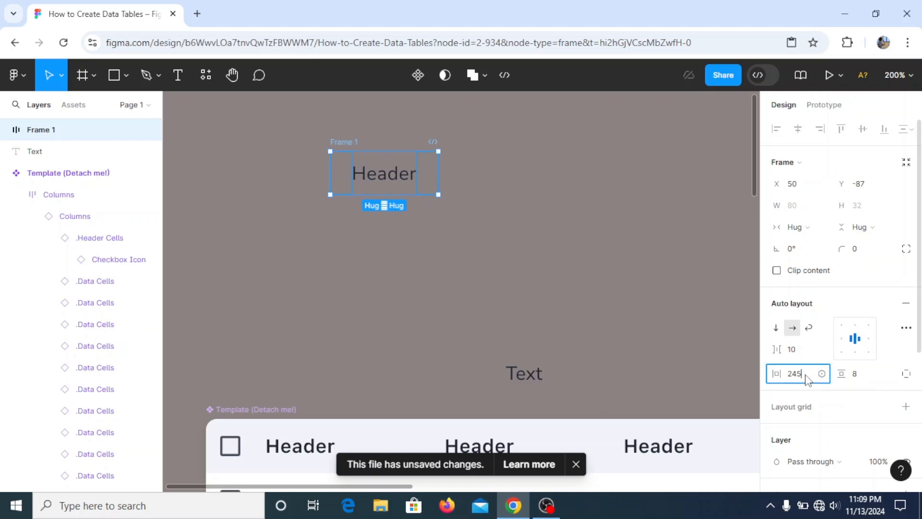
{"action": "key", "text": "Return"}
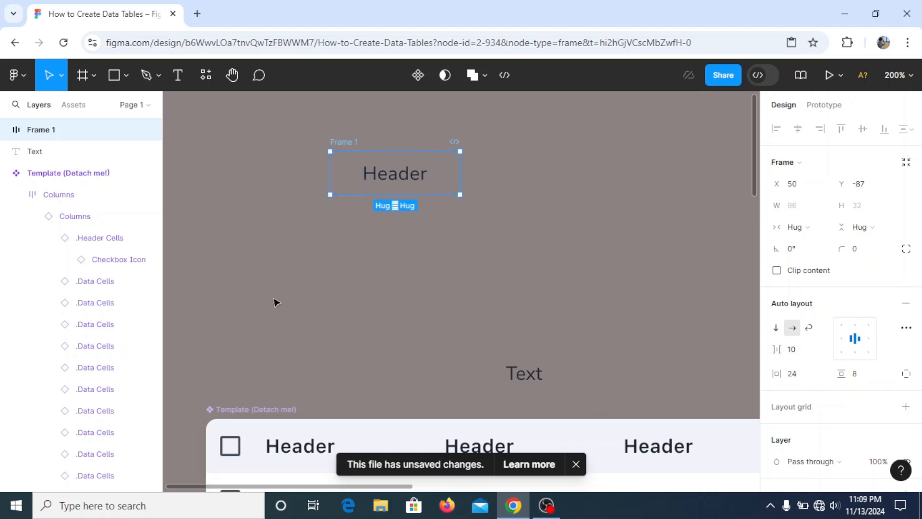
- Add a fill to the header frame and sample its colour from the table's header row with the eyedropper
{"action": "scroll", "coordinate": [855, 381], "scroll_direction": "down", "scroll_amount": 5}
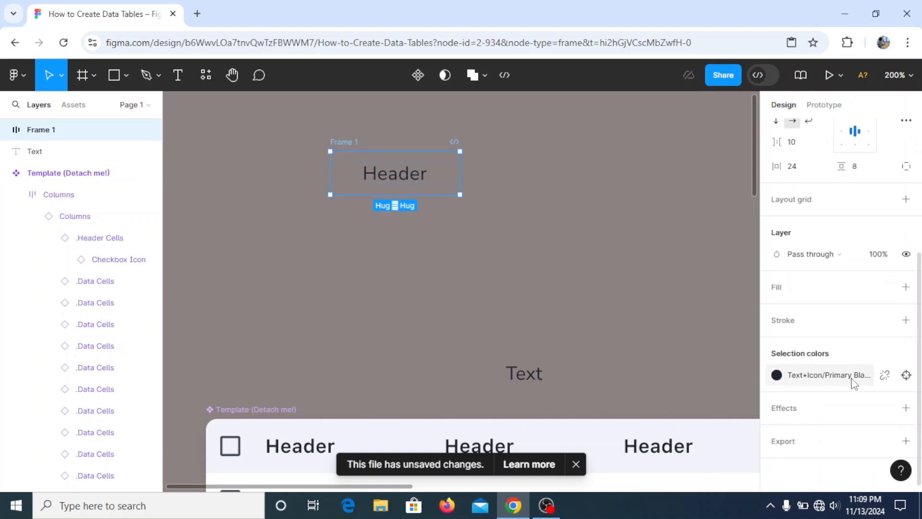
{"action": "left_click", "coordinate": [906, 287]}
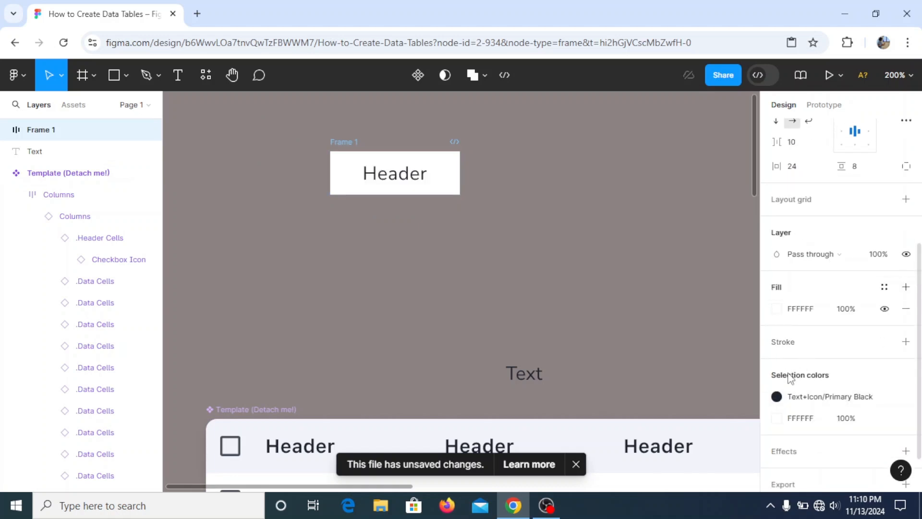
{"action": "left_click", "coordinate": [777, 309]}
{"action": "left_click", "coordinate": [619, 334]}
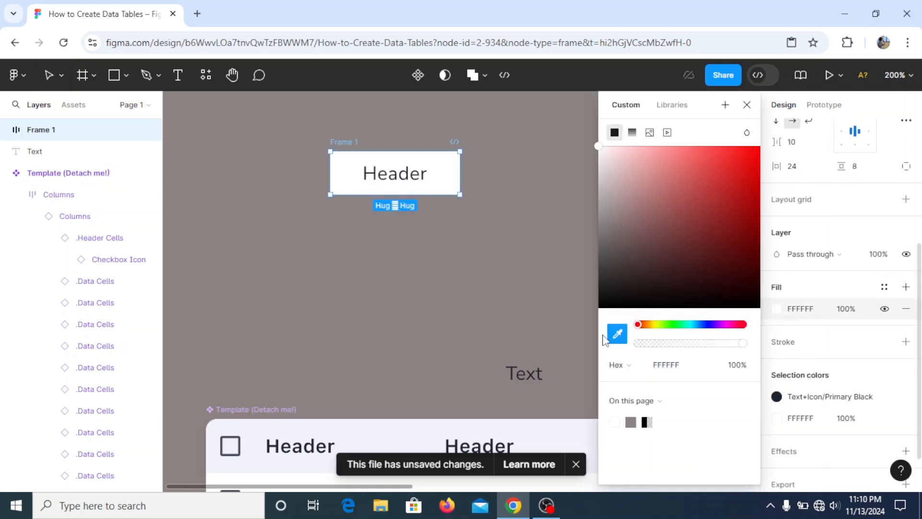
{"action": "left_click", "coordinate": [369, 439]}
{"action": "left_click", "coordinate": [414, 261]}
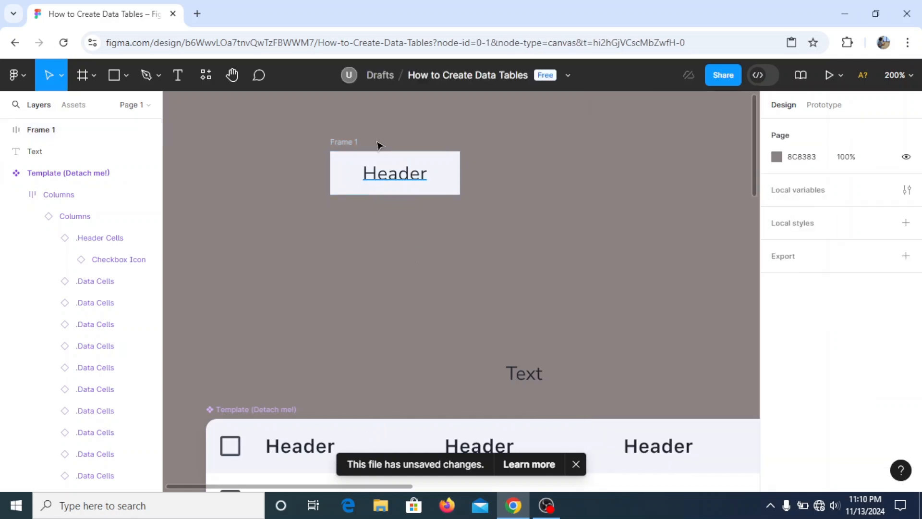
- Set the header frame's top-left corner radius to 4
{"action": "left_click", "coordinate": [350, 148]}
{"action": "scroll", "coordinate": [357, 360], "scroll_direction": "down", "scroll_amount": 2}
{"action": "scroll", "coordinate": [357, 360], "scroll_direction": "down", "scroll_amount": 4}
{"action": "scroll", "coordinate": [356, 360], "scroll_direction": "up", "scroll_amount": 1}
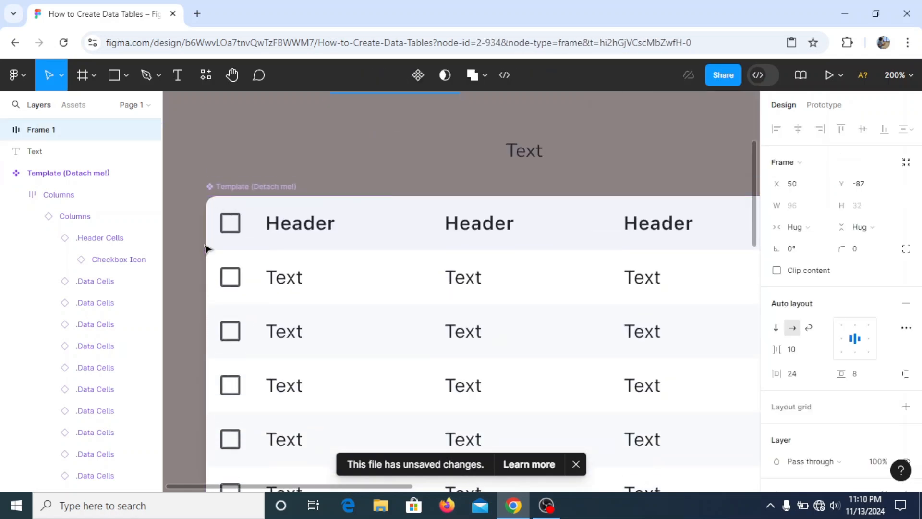
{"action": "scroll", "coordinate": [289, 273], "scroll_direction": "up", "scroll_amount": 2}
{"action": "scroll", "coordinate": [334, 271], "scroll_direction": "up", "scroll_amount": 4}
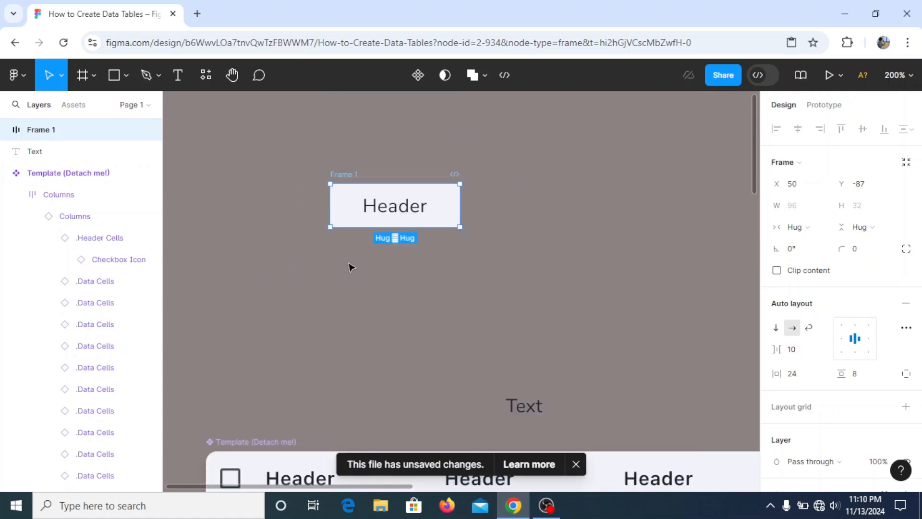
{"action": "left_click", "coordinate": [906, 249]}
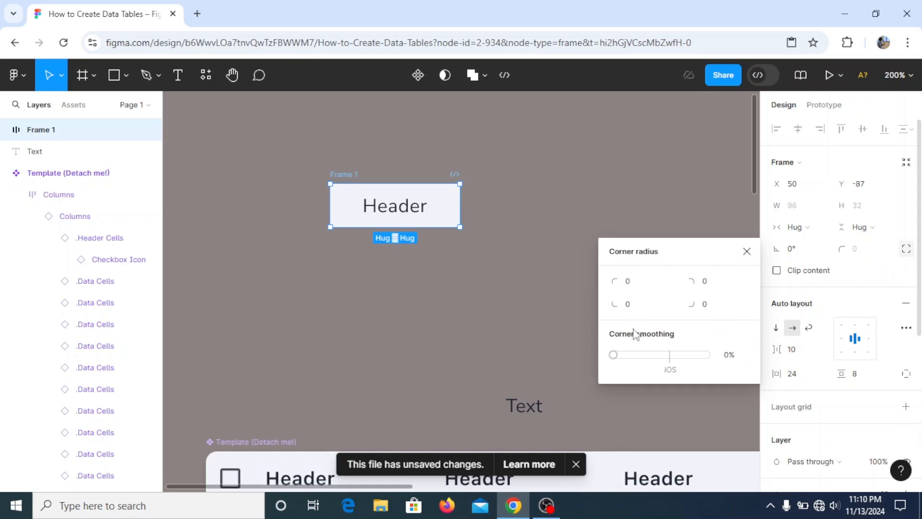
{"action": "left_click", "coordinate": [632, 286]}
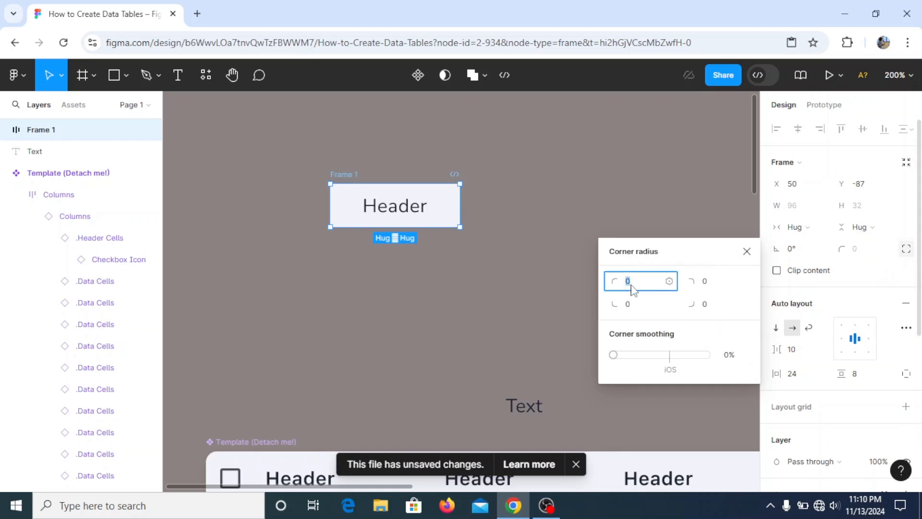
{"action": "type", "text": "4"}
{"action": "key", "text": "Return"}
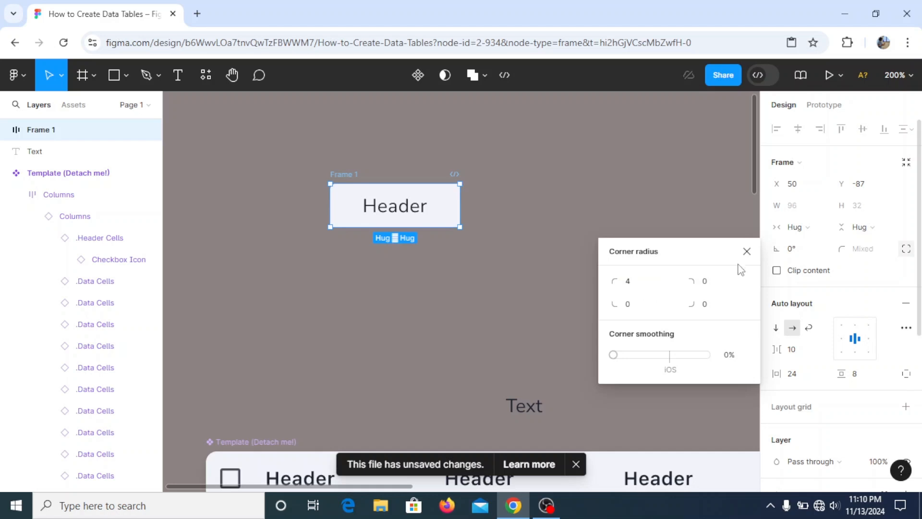
{"action": "left_click", "coordinate": [746, 252]}
- Move the header frame slightly upward on the canvas
{"action": "left_click", "coordinate": [538, 230]}
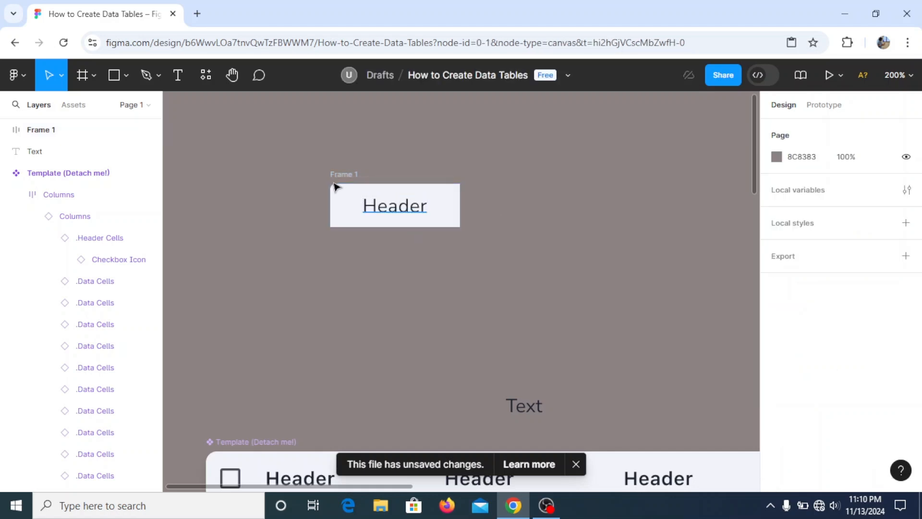
{"action": "left_click", "coordinate": [346, 180]}
{"action": "left_click_drag", "start_coordinate": [352, 177], "coordinate": [350, 148]}
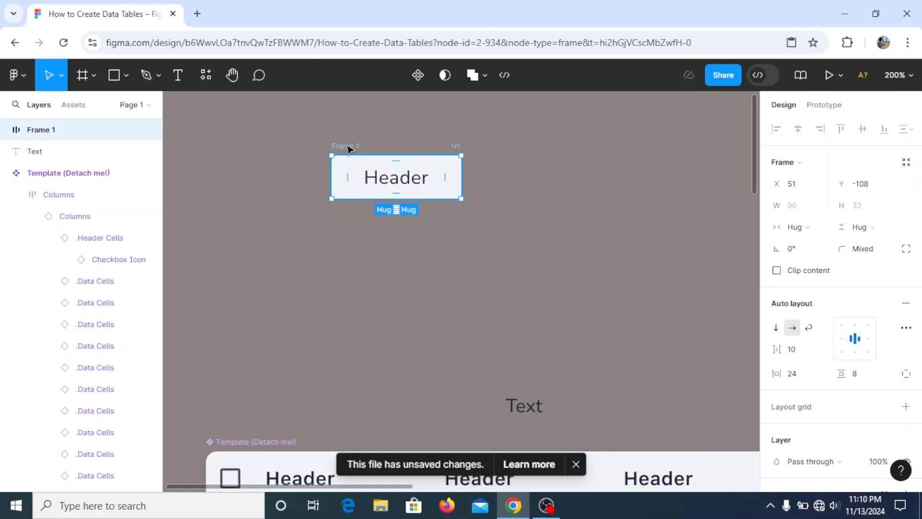
{"action": "right_click", "coordinate": [350, 148]}
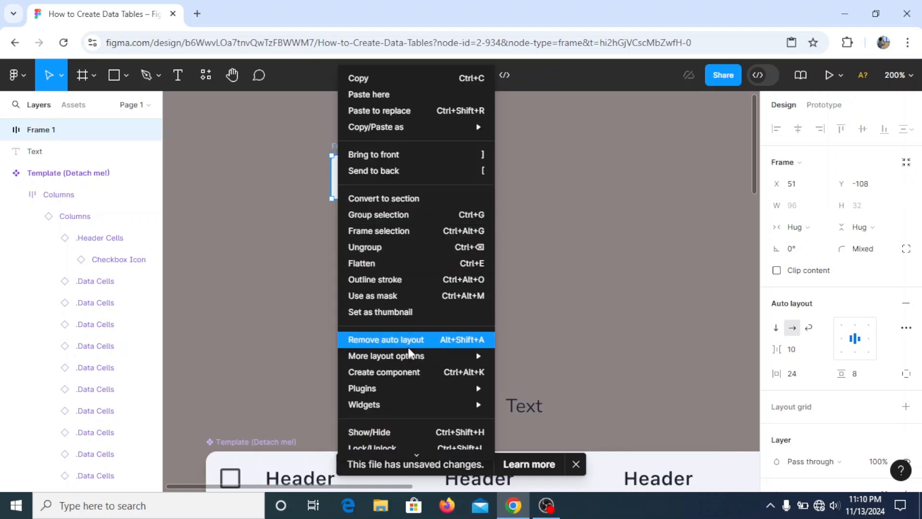
{"action": "left_click", "coordinate": [287, 193]}
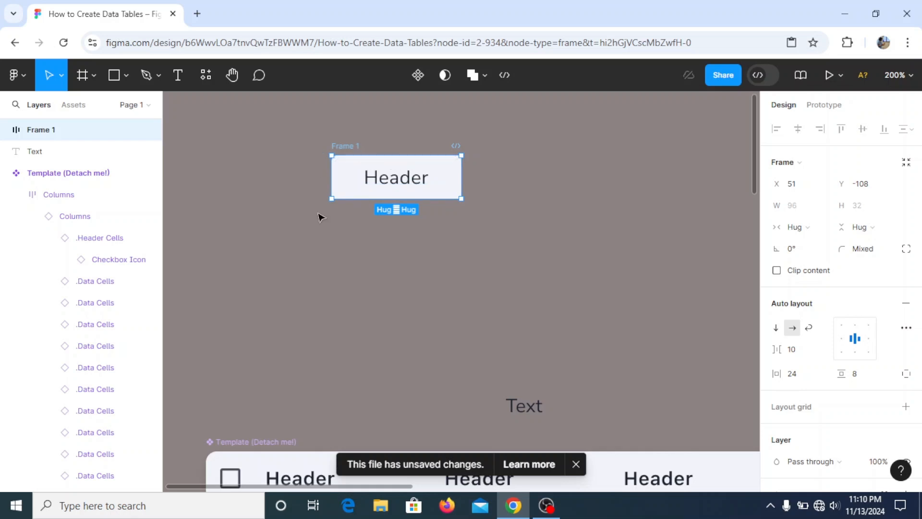
- Wrap the header frame in a new parent frame and add vertical auto layout to it
{"action": "right_click", "coordinate": [349, 150]}
{"action": "left_click", "coordinate": [370, 231]}
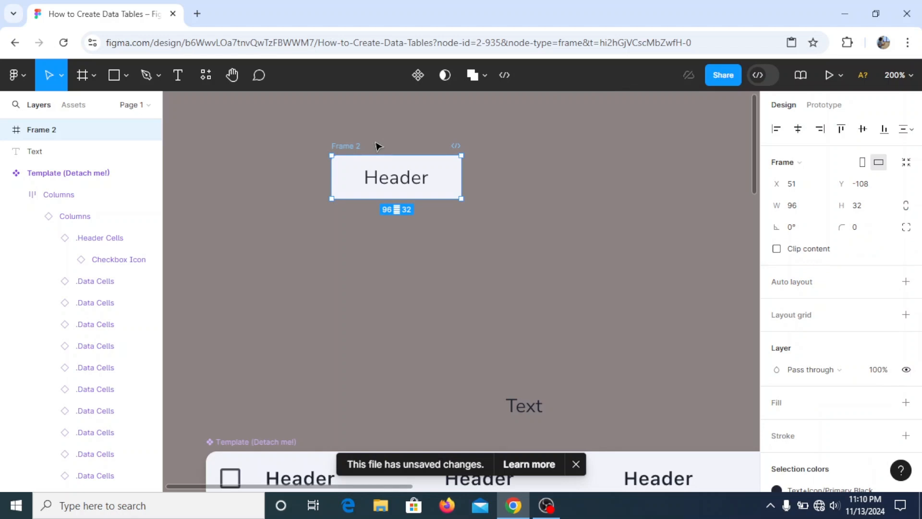
{"action": "right_click", "coordinate": [351, 150]}
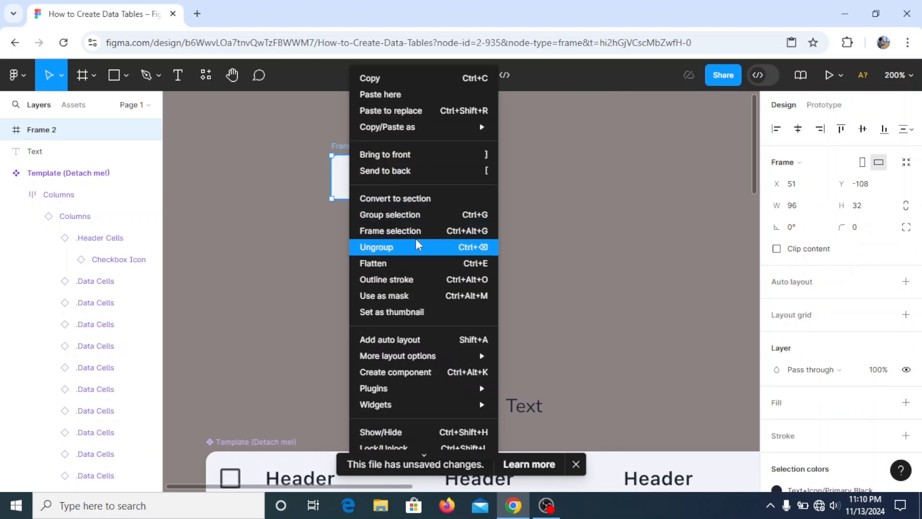
{"action": "left_click", "coordinate": [384, 342]}
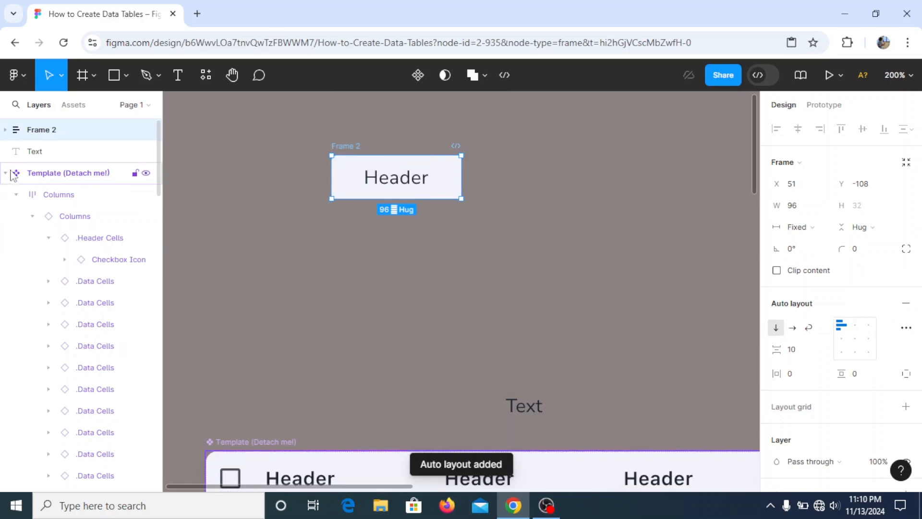
- Rename the inner header frame to Head 1
{"action": "left_click", "coordinate": [6, 173]}
{"action": "left_click", "coordinate": [5, 130]}
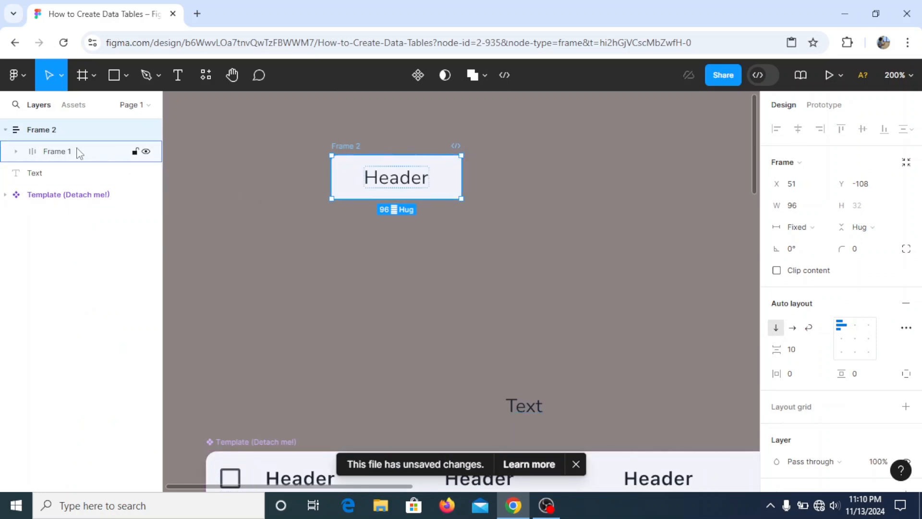
{"action": "double_click", "coordinate": [54, 153]}
{"action": "key", "text": "BackSpace"}
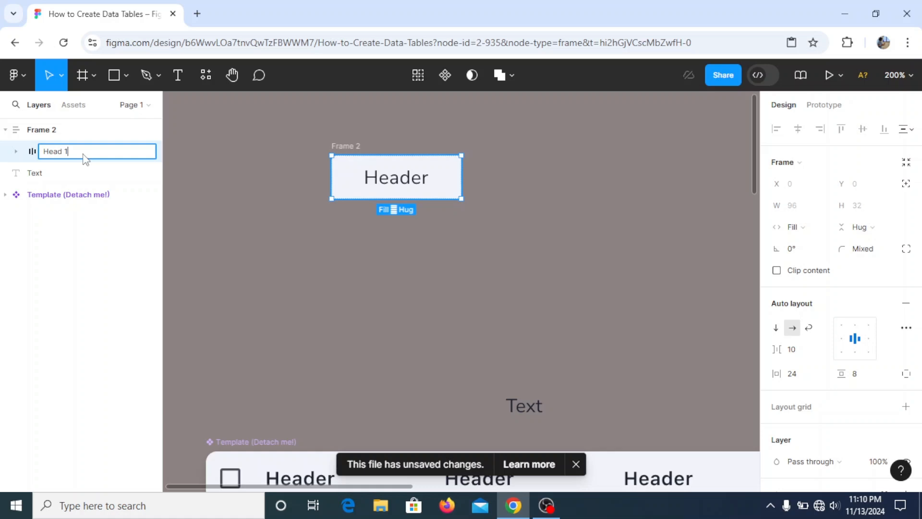
{"action": "key", "text": "Return"}
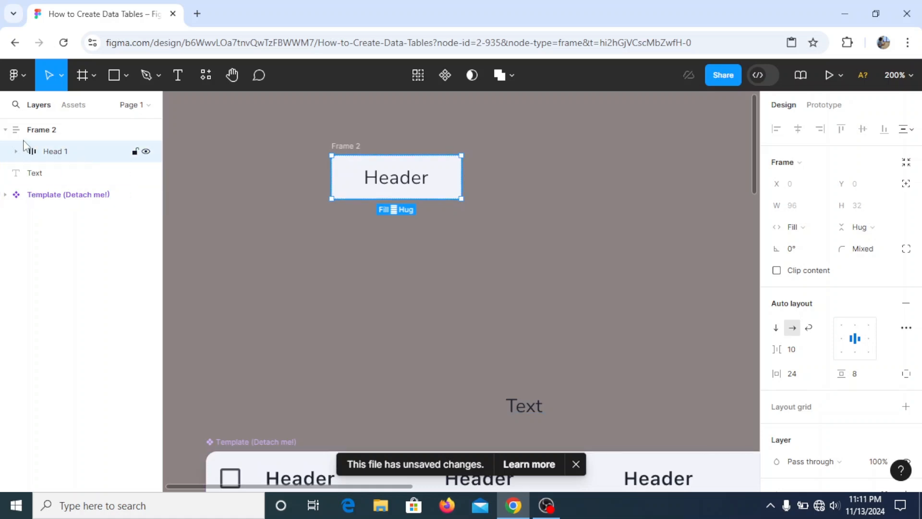
- Rename the parent frame to Row 1
{"action": "double_click", "coordinate": [52, 138]}
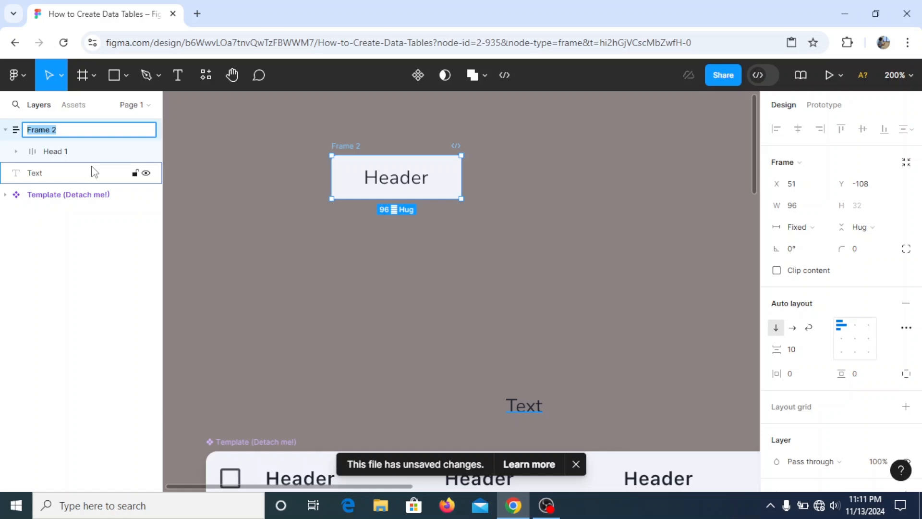
{"action": "type", "text": "C"}
{"action": "key", "text": "Return"}
- Duplicate the Head 1 frame and rename the copy to Text 1
{"action": "left_click", "coordinate": [70, 158]}
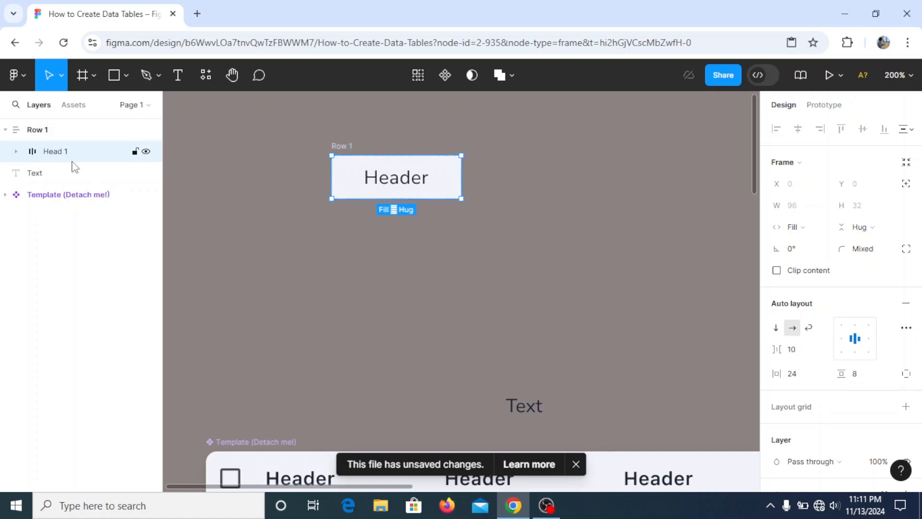
{"action": "key", "text": "ctrl+d"}
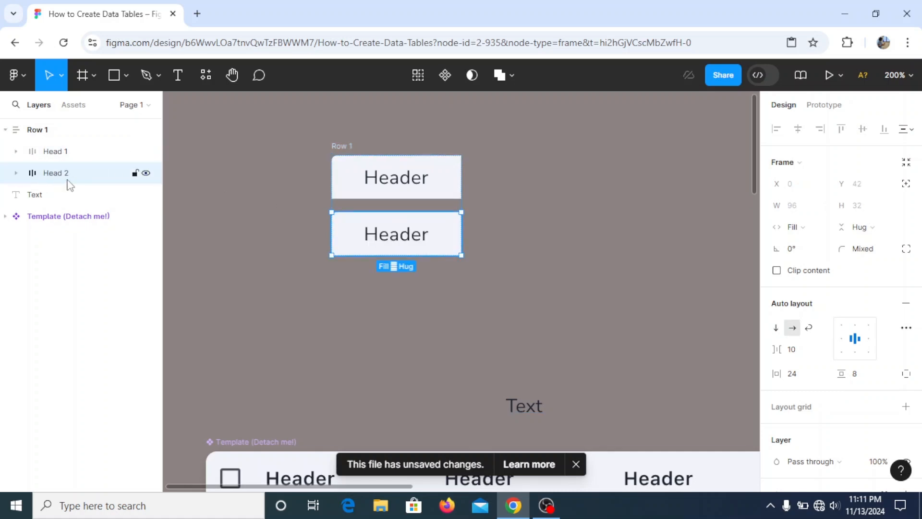
{"action": "double_click", "coordinate": [68, 180]}
{"action": "key", "text": "BackSpace"}
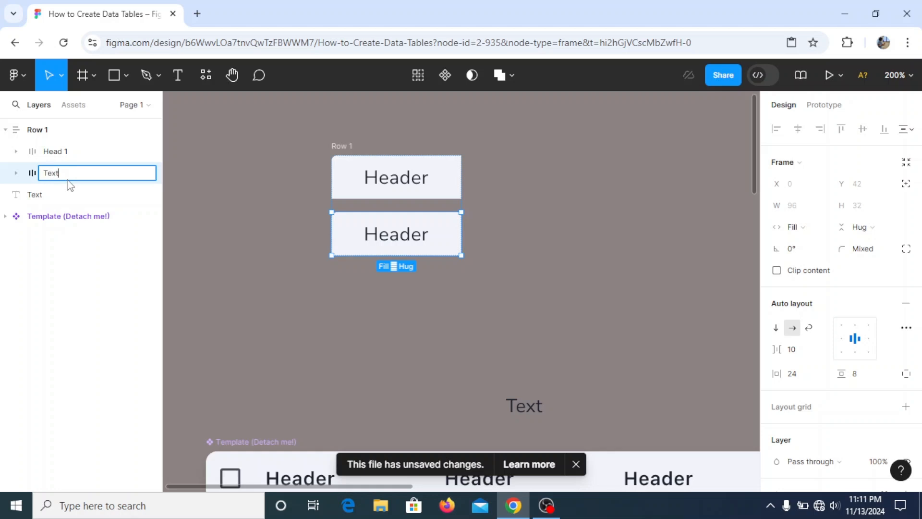
{"action": "key", "text": "Return"}
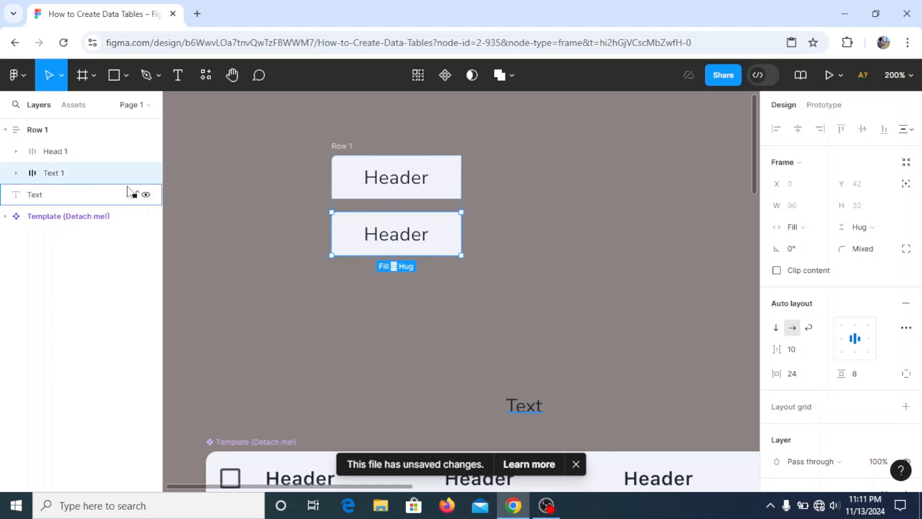
- Set the top-left corner radius of the Text 1 cell frame to 0
{"action": "left_click", "coordinate": [473, 216]}
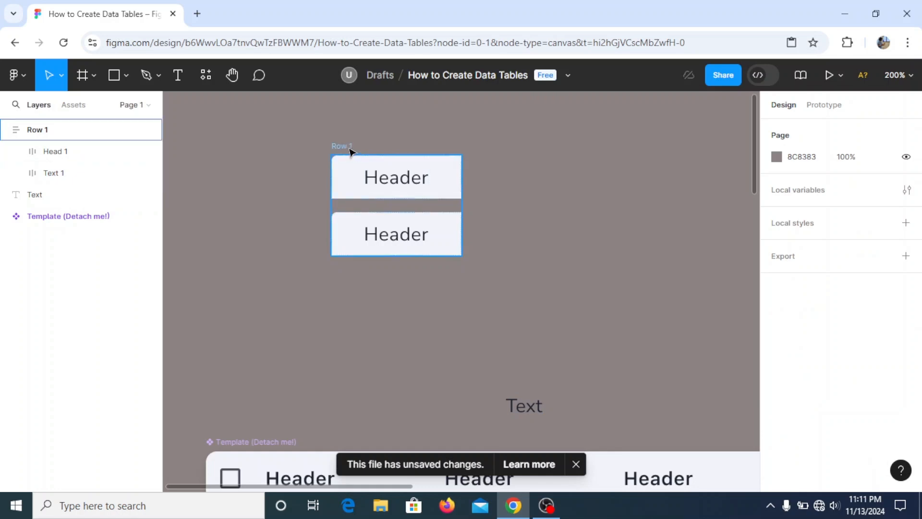
{"action": "left_click", "coordinate": [354, 233]}
{"action": "left_click", "coordinate": [906, 249]}
{"action": "left_click", "coordinate": [654, 284]}
{"action": "type", "text": "-0"}
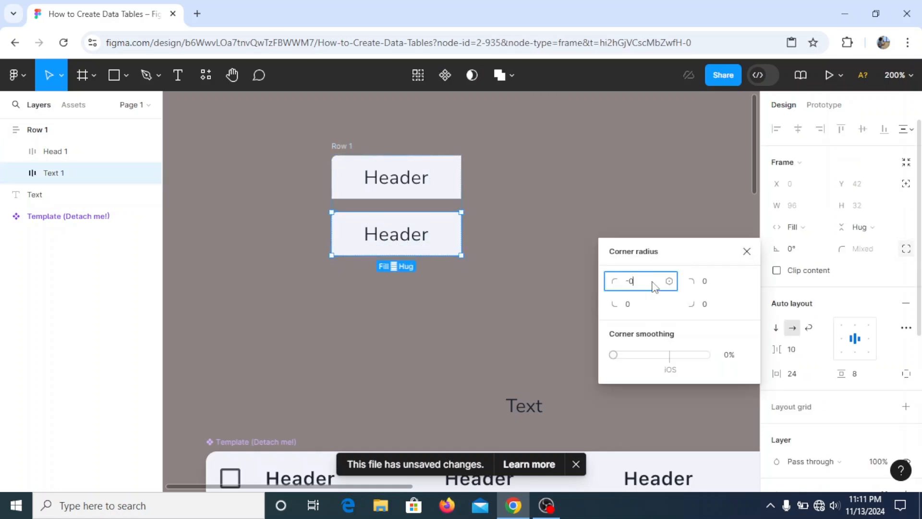
{"action": "key", "text": "Return"}
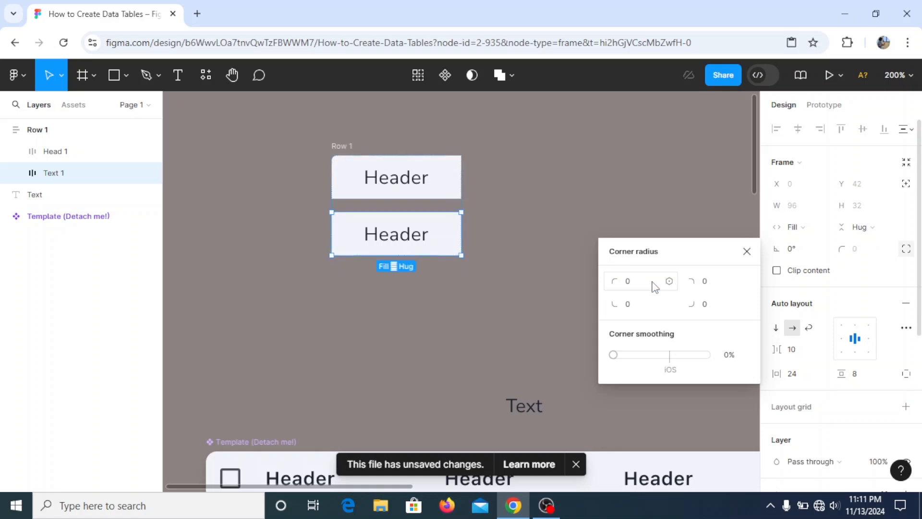
{"action": "left_click", "coordinate": [747, 251]}
- Set the vertical gap between items in the Row 1 frame to 0
{"action": "left_click", "coordinate": [346, 148]}
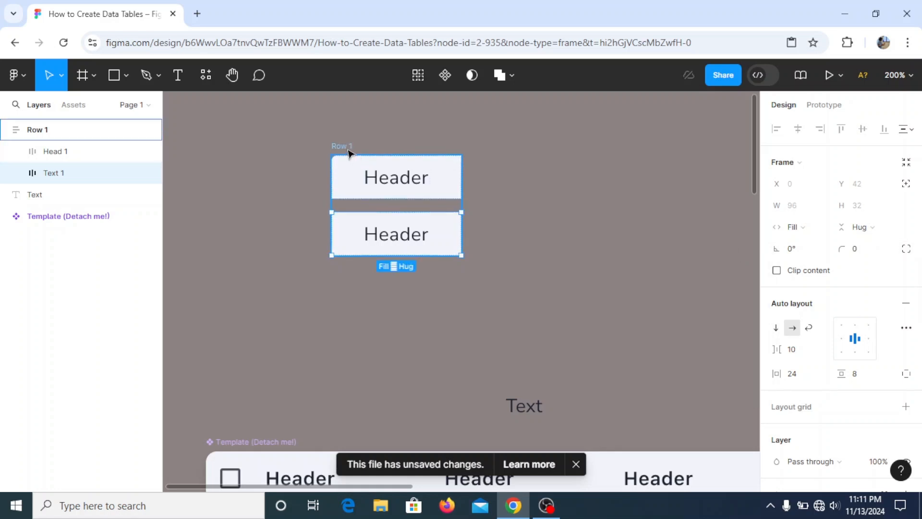
{"action": "left_click", "coordinate": [800, 355]}
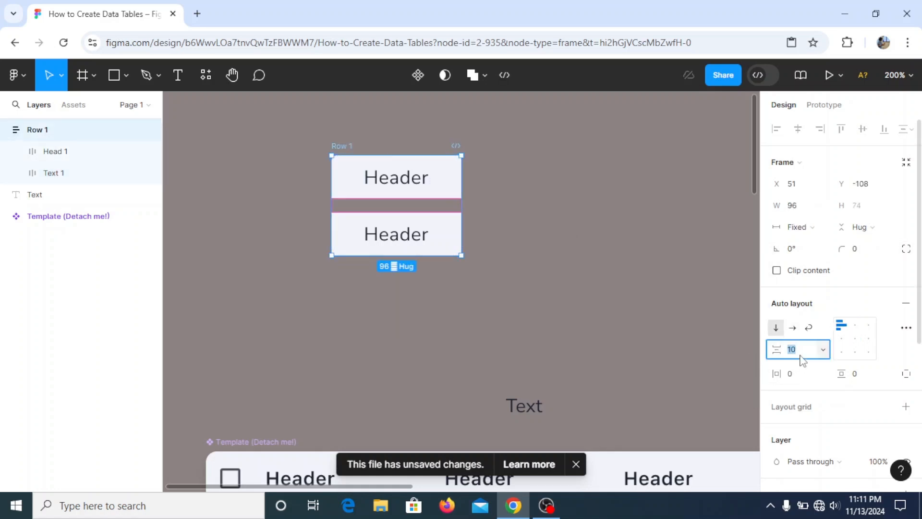
{"action": "key", "text": "Return"}
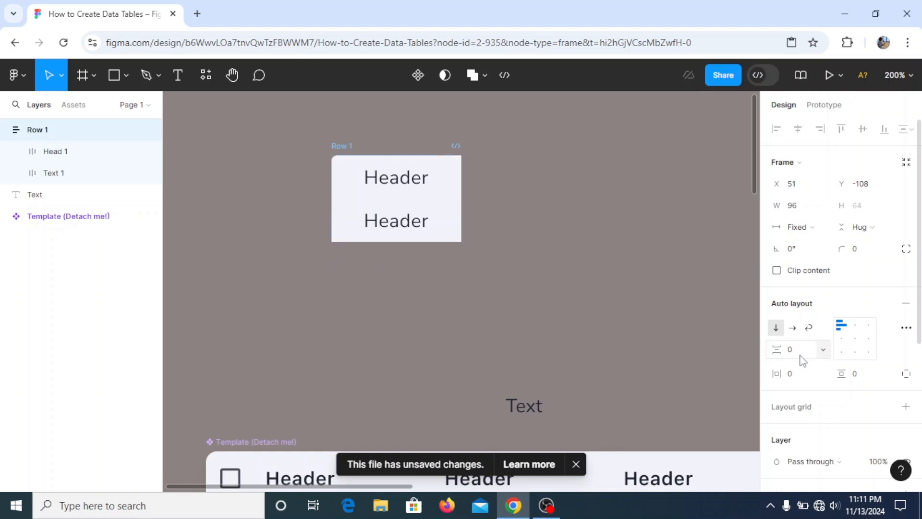
- Change the second cell's label from Header to Text
{"action": "scroll", "coordinate": [327, 305], "scroll_direction": "down", "scroll_amount": 5}
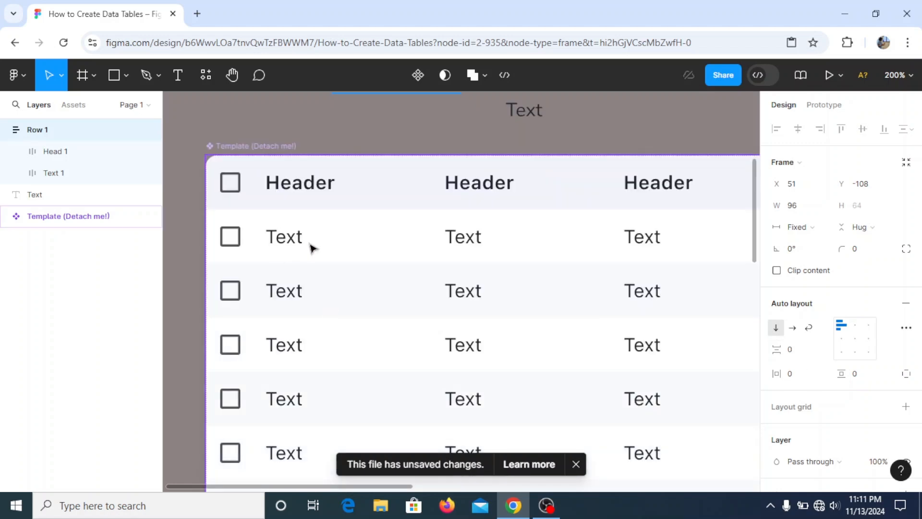
{"action": "scroll", "coordinate": [387, 245], "scroll_direction": "up", "scroll_amount": 5}
{"action": "left_click", "coordinate": [408, 169]}
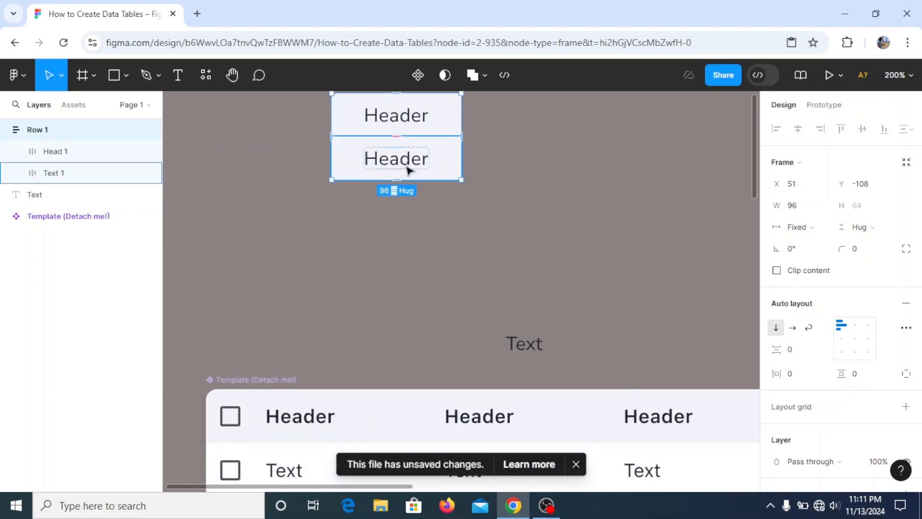
{"action": "double_click", "coordinate": [407, 167]}
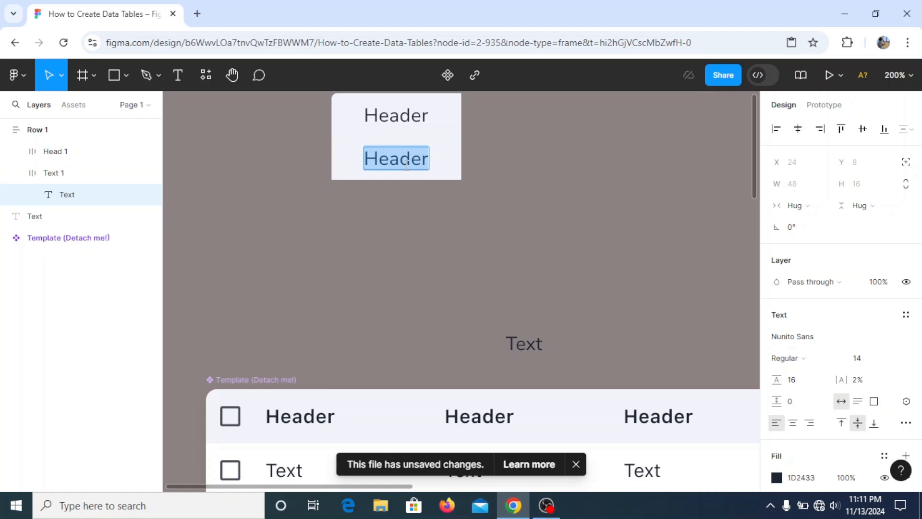
{"action": "type", "text": "T"}
{"action": "type", "text": "exta"}
{"action": "key", "text": "BackSpace"}
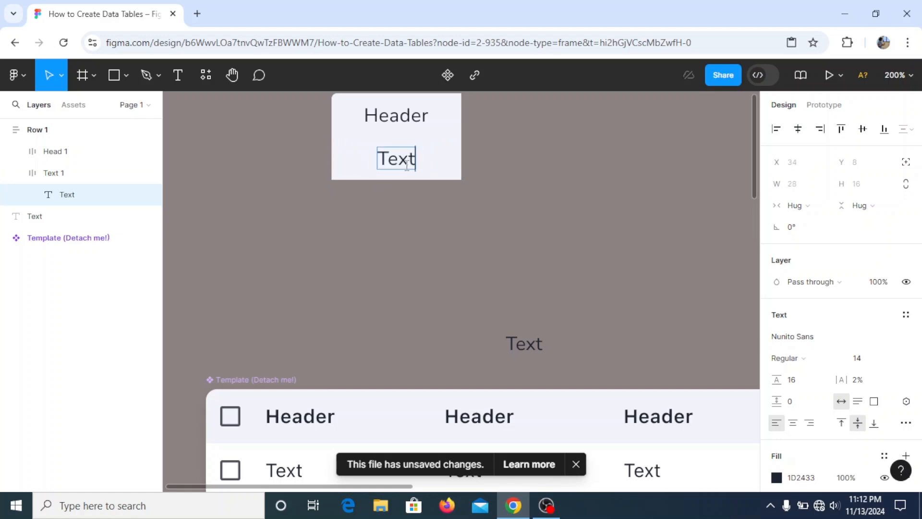
- Set the header text layer's width to Fill container
{"action": "left_click", "coordinate": [555, 185]}
{"action": "scroll", "coordinate": [417, 167], "scroll_direction": "up", "scroll_amount": 1}
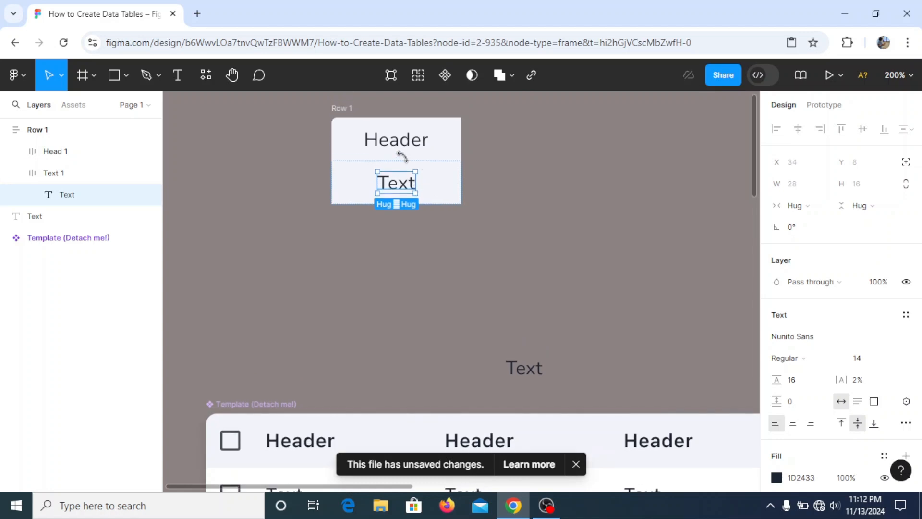
{"action": "double_click", "coordinate": [404, 143]}
{"action": "left_click", "coordinate": [800, 205]}
{"action": "left_click", "coordinate": [824, 221]}
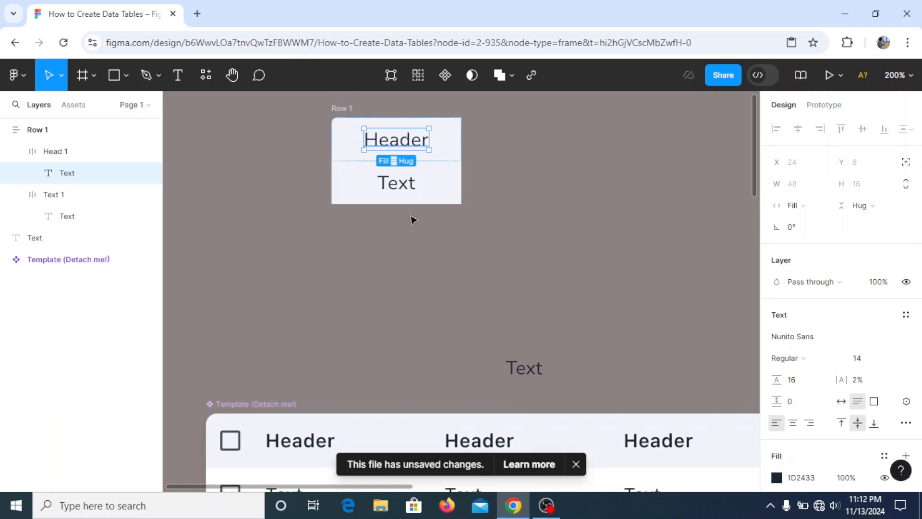
- Set the Text 1 cell frame's fill colour to FFFFFF
{"action": "left_click", "coordinate": [402, 191]}
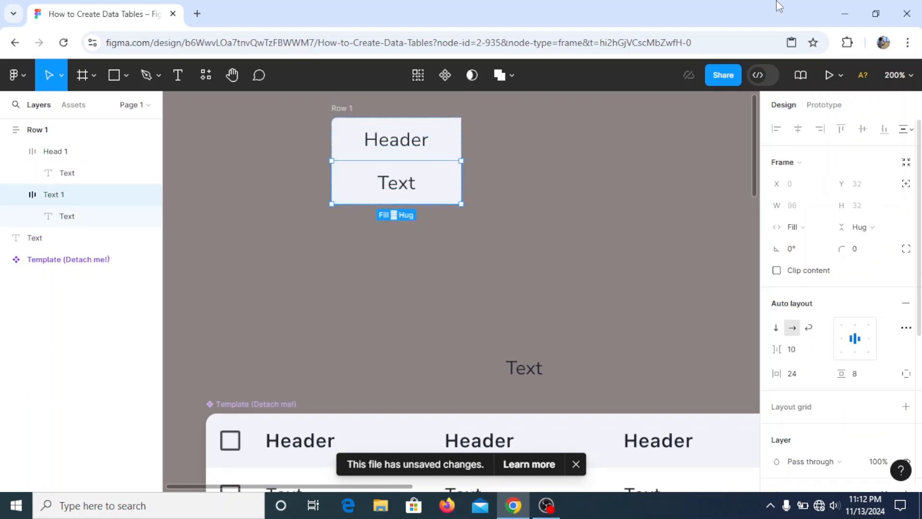
{"action": "left_click", "coordinate": [441, 176]}
{"action": "left_click", "coordinate": [515, 217]}
{"action": "left_click", "coordinate": [422, 189]}
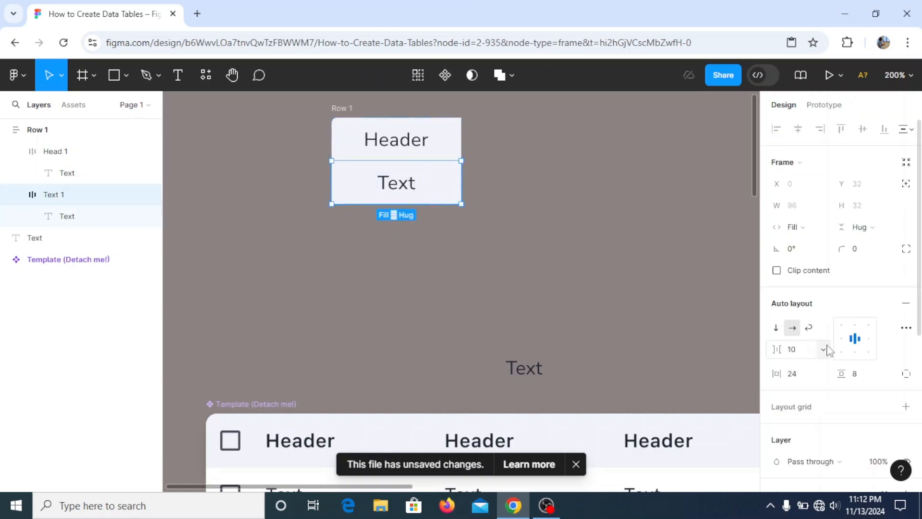
{"action": "scroll", "coordinate": [820, 350], "scroll_direction": "down", "scroll_amount": 5}
{"action": "left_click", "coordinate": [776, 266]}
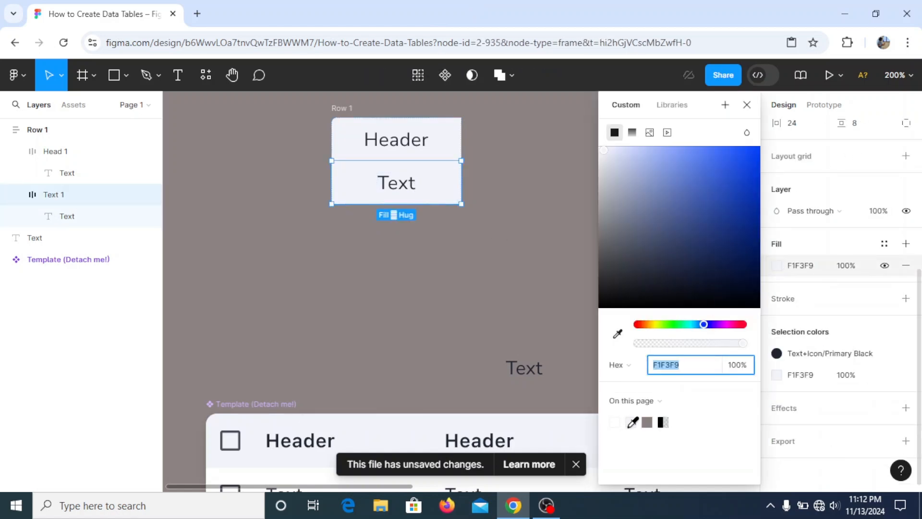
{"action": "type", "text": "FFFFFF"}
{"action": "key", "text": "Return"}
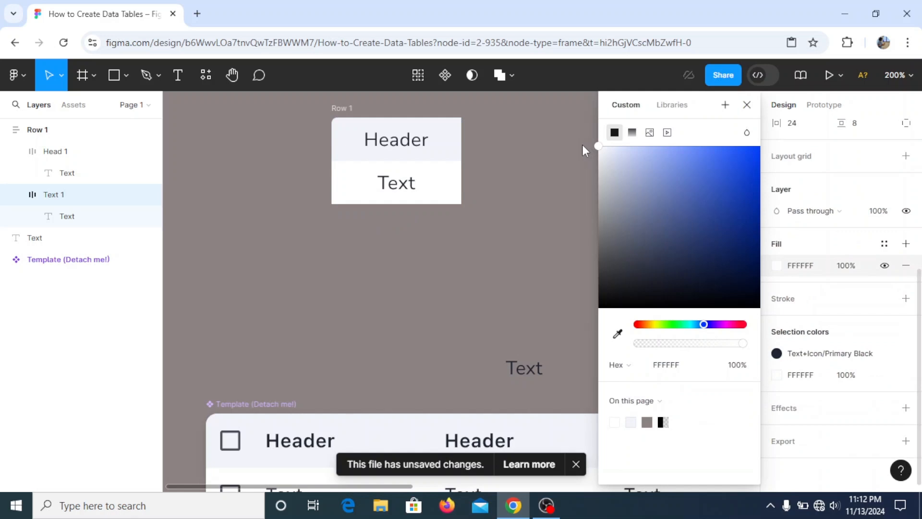
{"action": "left_click", "coordinate": [747, 104]}
- Duplicate the Text 1 cell repeatedly to add more text rows below it in the column
{"action": "left_click", "coordinate": [487, 316]}
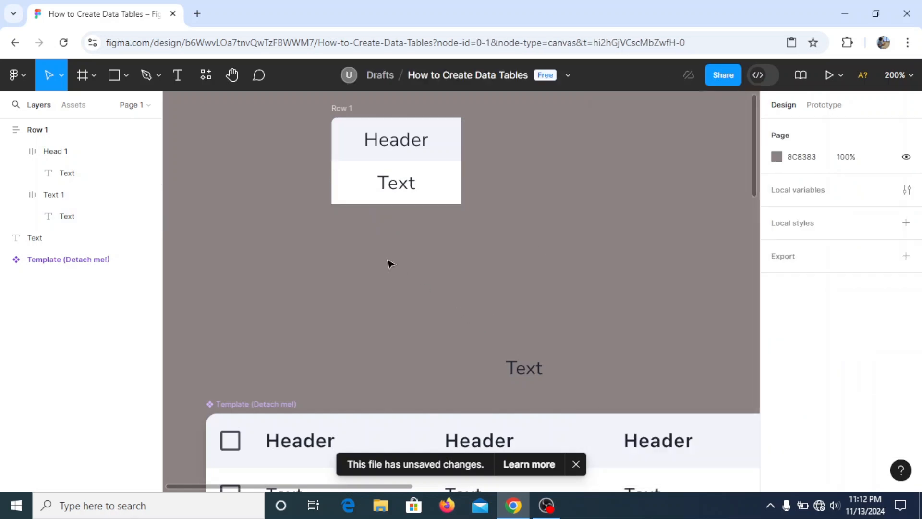
{"action": "left_click", "coordinate": [447, 191]}
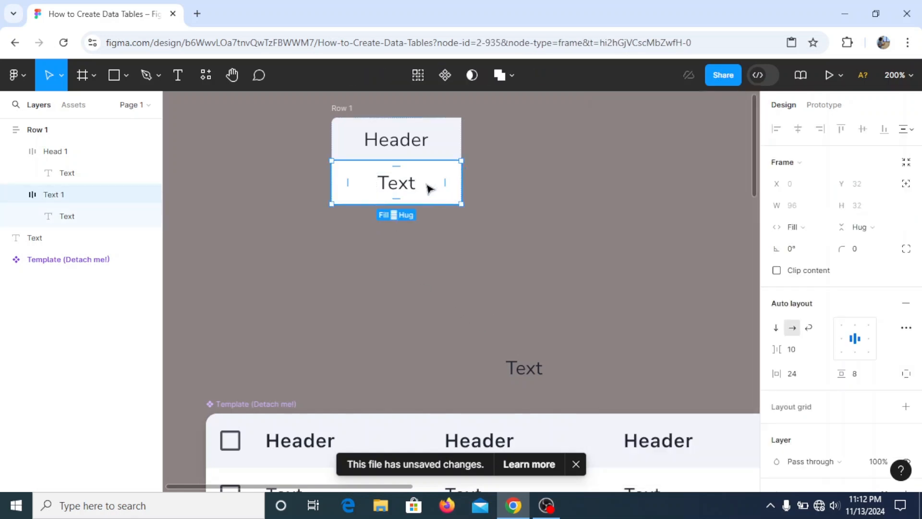
{"action": "key", "text": "ctrl+d"}
{"action": "key", "text": "ctrl+d"}
{"action": "key", "text": "ctrl+d"}
{"action": "key", "text": "ctrl+d"}
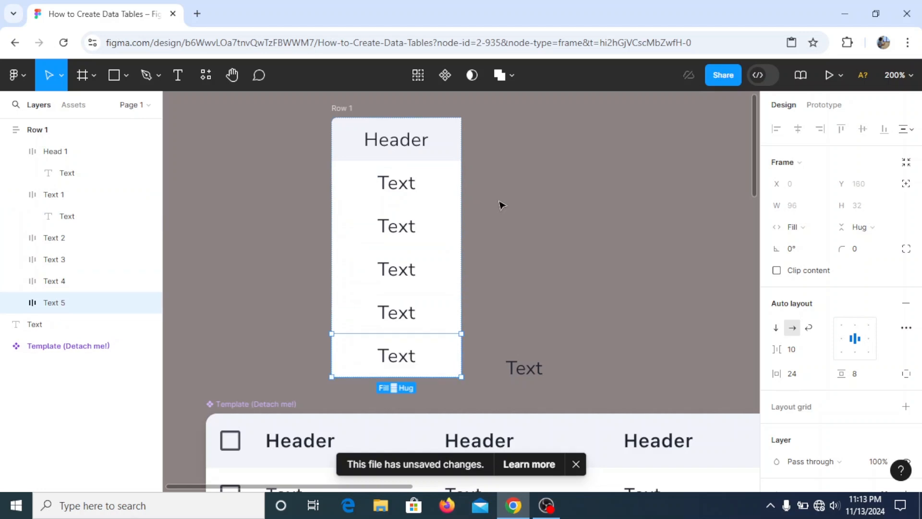
- Move the Row 1 column up and to the left on the canvas
{"action": "left_click", "coordinate": [508, 210]}
{"action": "key", "text": "shift+0"}
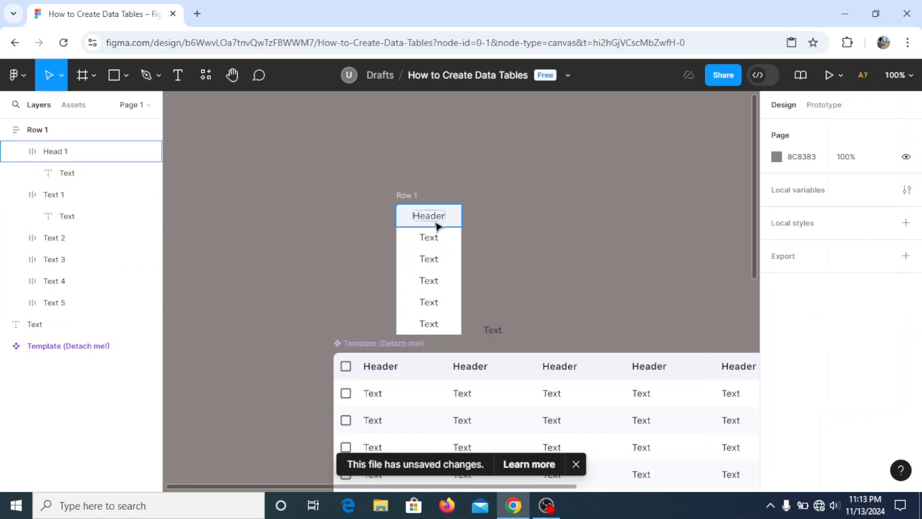
{"action": "left_click", "coordinate": [403, 196]}
{"action": "left_click_drag", "start_coordinate": [402, 196], "coordinate": [346, 121]}
{"action": "scroll", "coordinate": [460, 264], "scroll_direction": "up", "scroll_amount": 1}
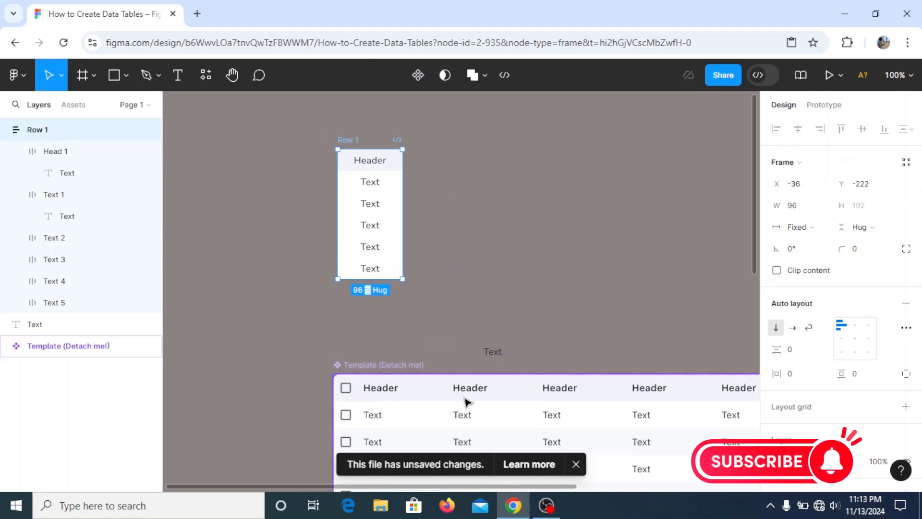
- Wrap Row 1 in a new parent frame and add horizontal auto layout to that frame
{"action": "key", "text": "Escape"}
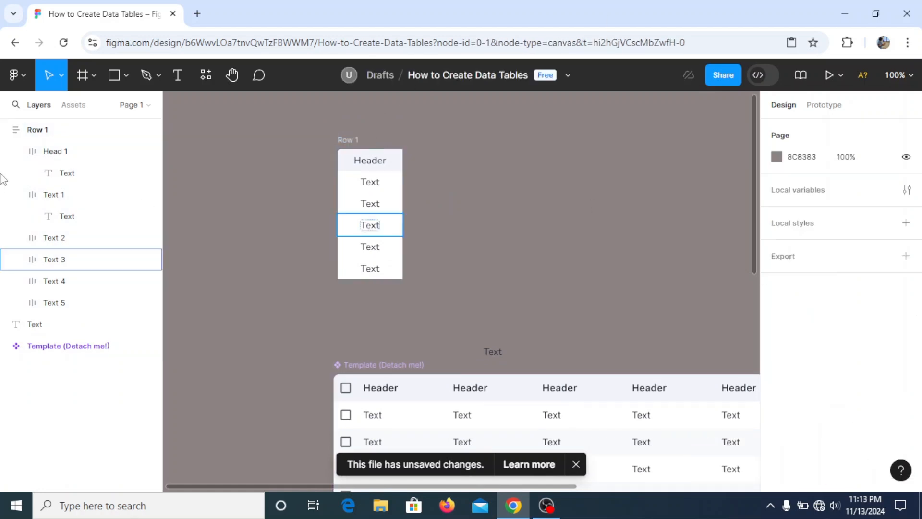
{"action": "left_click", "coordinate": [16, 151]}
{"action": "left_click", "coordinate": [17, 176]}
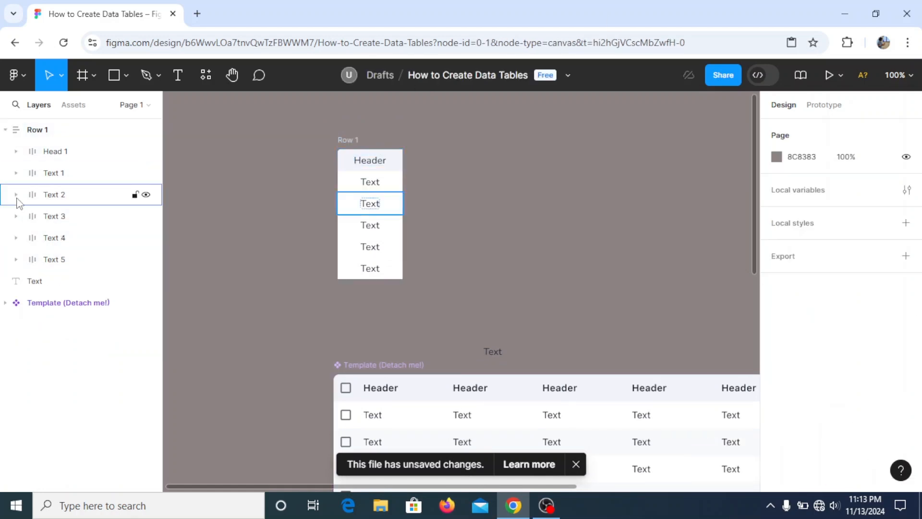
{"action": "left_click", "coordinate": [4, 130]}
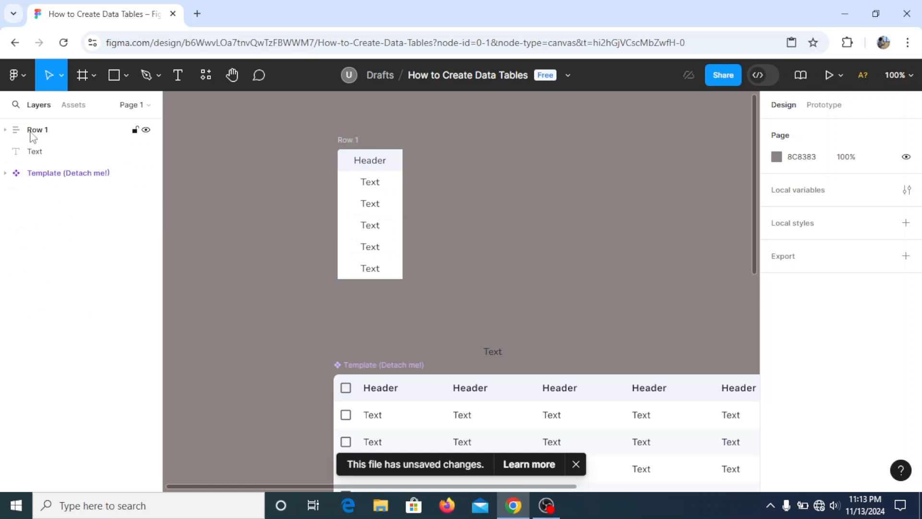
{"action": "left_click", "coordinate": [29, 135]}
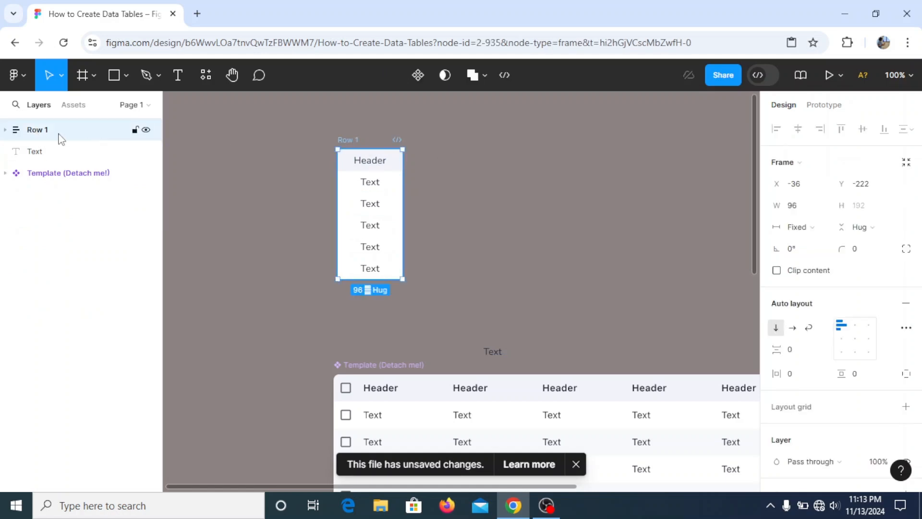
{"action": "right_click", "coordinate": [346, 154]}
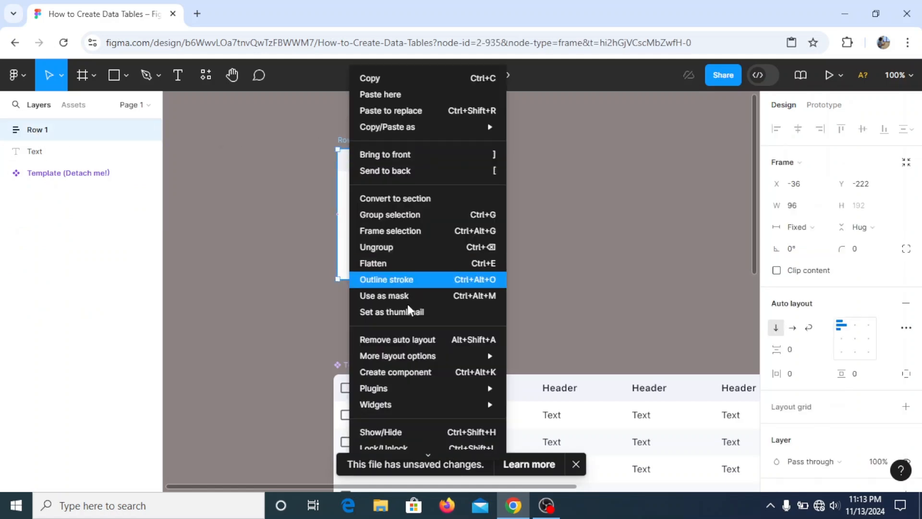
{"action": "left_click", "coordinate": [373, 226]}
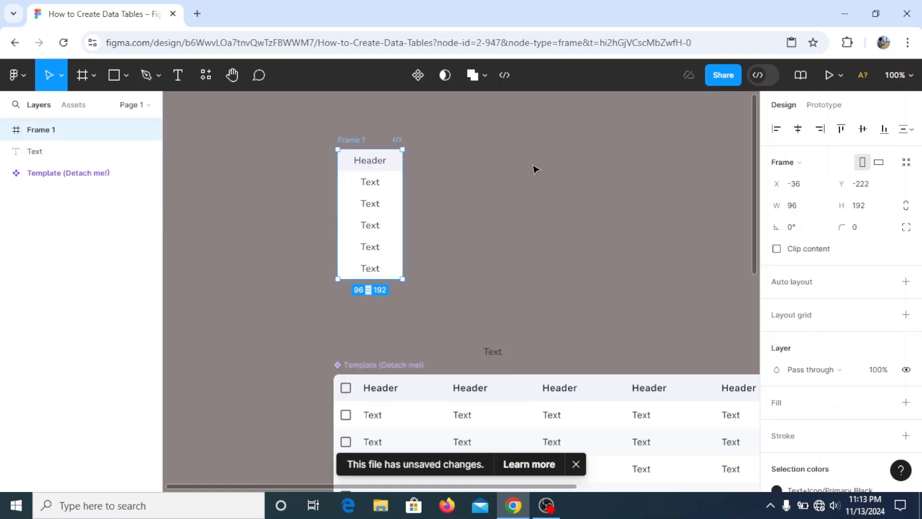
{"action": "right_click", "coordinate": [360, 140]}
{"action": "left_click", "coordinate": [426, 340]}
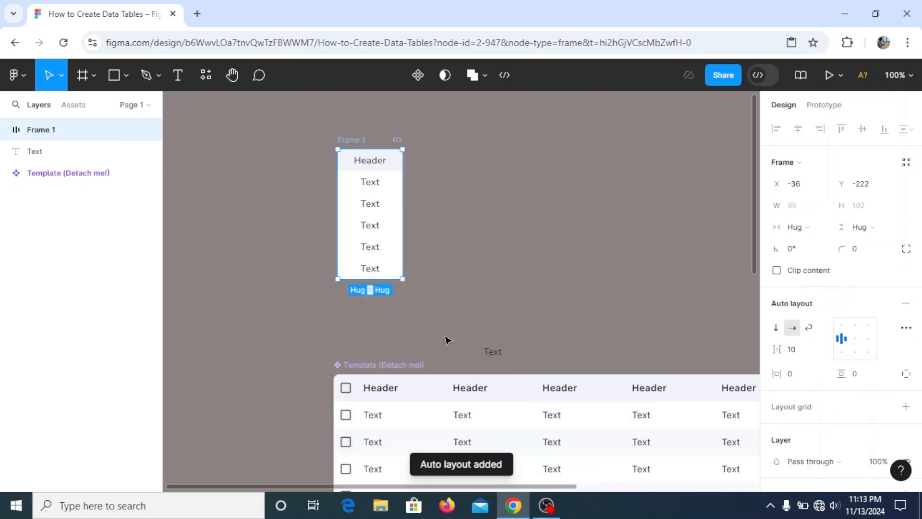
- Duplicate Row 1 inside the parent frame to create a second column
{"action": "left_click", "coordinate": [5, 129]}
{"action": "left_click", "coordinate": [51, 151]}
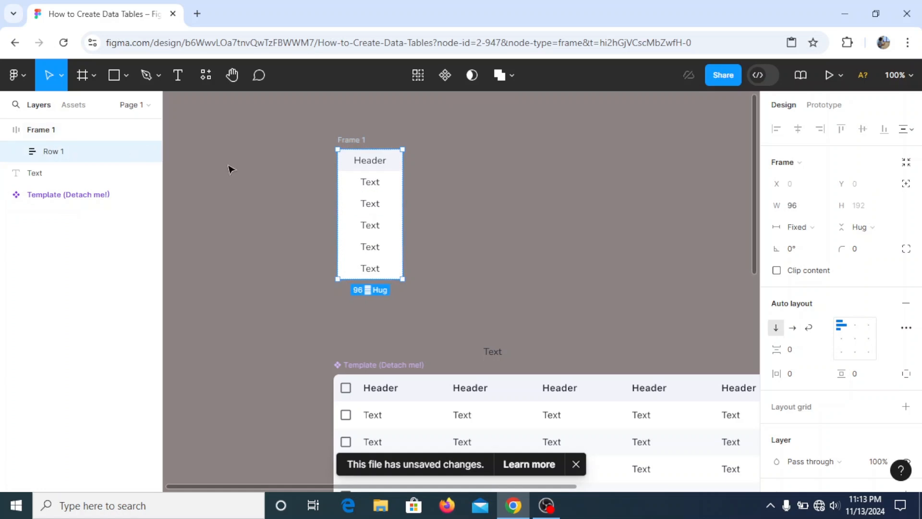
{"action": "key", "text": "ctrl+d"}
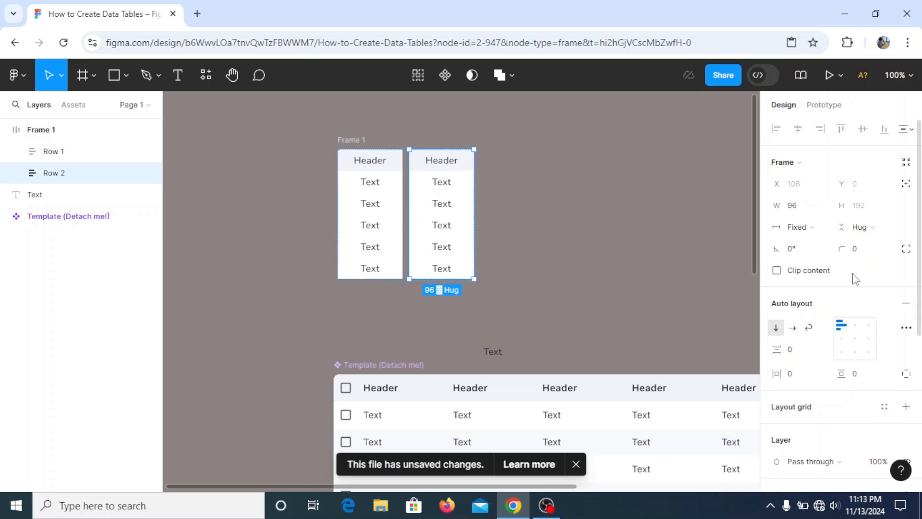
- Set the top-left corner radius of the second column's header cell to 0
{"action": "left_click", "coordinate": [442, 162]}
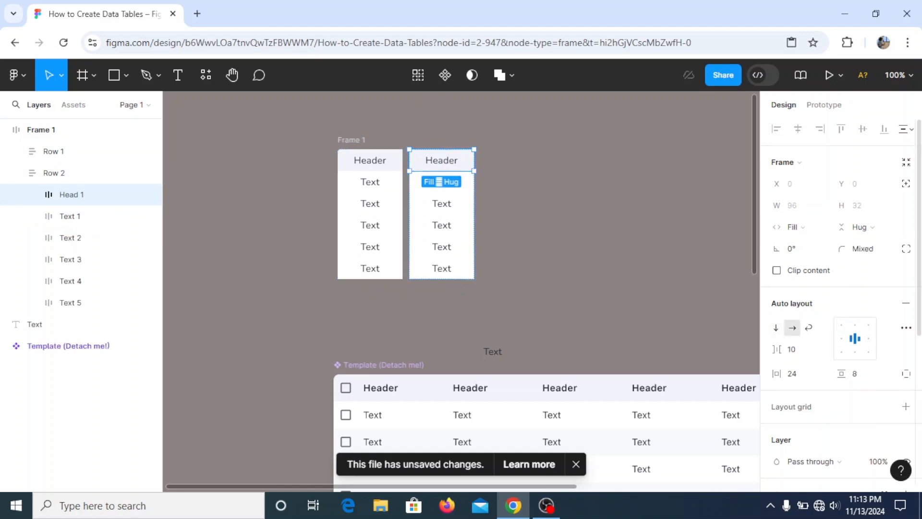
{"action": "left_click", "coordinate": [906, 248]}
{"action": "left_click", "coordinate": [629, 283]}
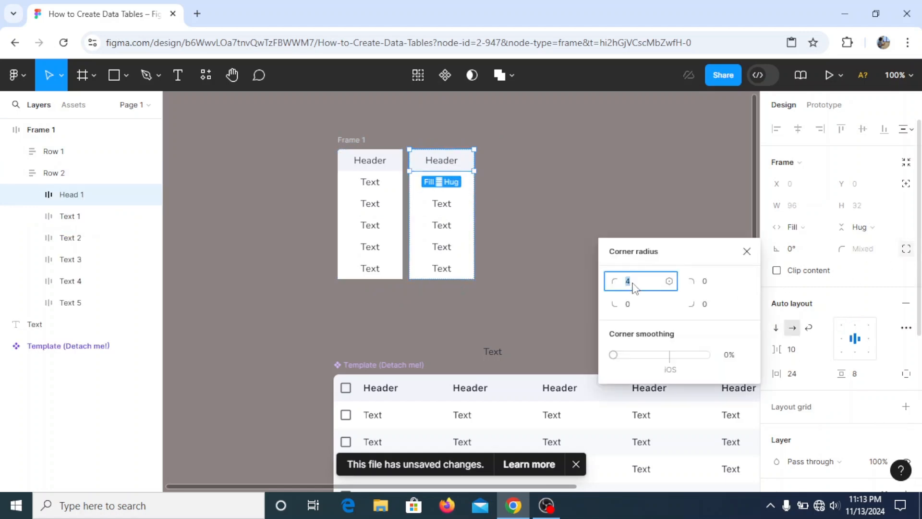
{"action": "type", "text": "0"}
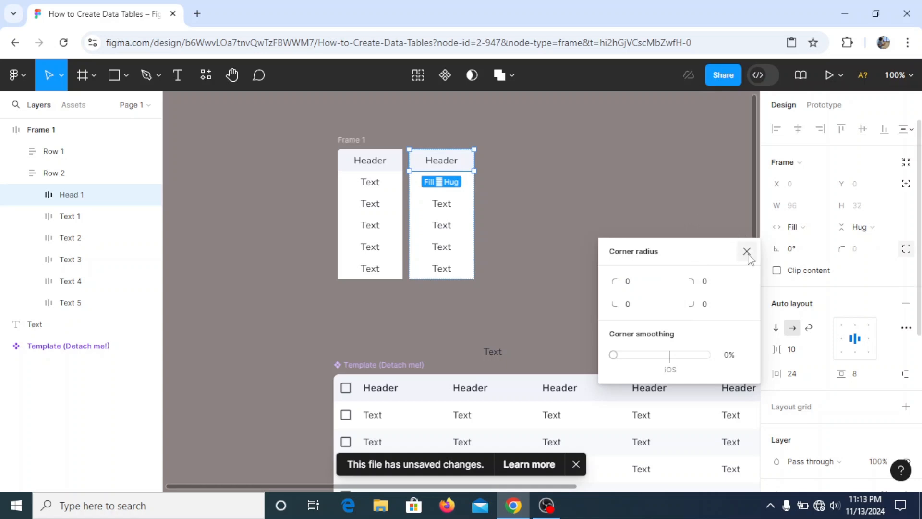
{"action": "left_click", "coordinate": [747, 251]}
- Set the gap between columns in the parent frame to 0
{"action": "left_click", "coordinate": [644, 216]}
{"action": "left_click", "coordinate": [445, 182]}
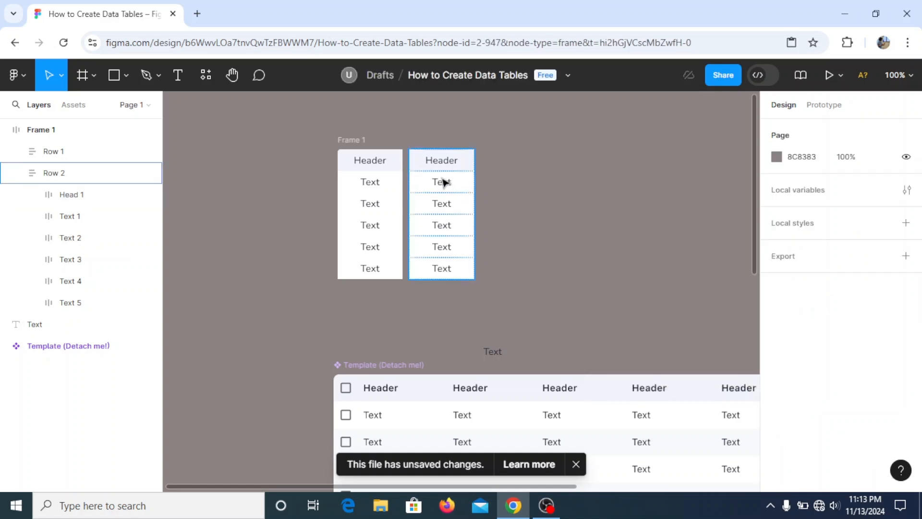
{"action": "left_click", "coordinate": [342, 138]}
{"action": "left_click", "coordinate": [798, 353]}
{"action": "type", "text": "0"}
{"action": "key", "text": "Return"}
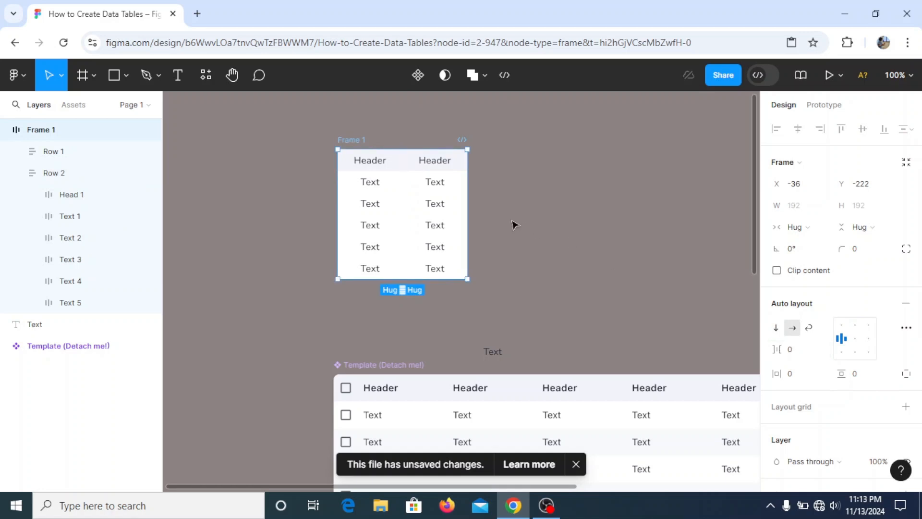
- Duplicate the second column three times so the table has five columns
{"action": "left_click", "coordinate": [447, 200]}
{"action": "key", "text": "ctrl+d"}
{"action": "key", "text": "ctrl+d"}
{"action": "key", "text": "ctrl+d"}
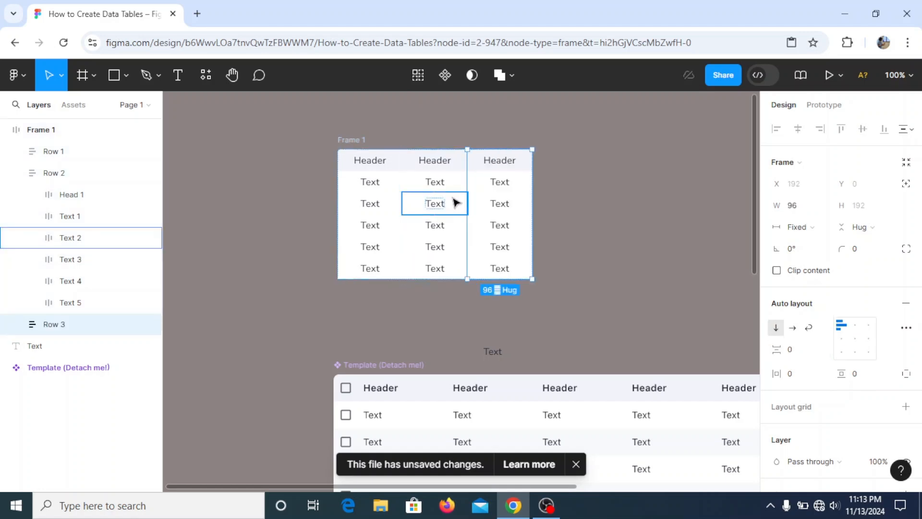
{"action": "left_click", "coordinate": [679, 143]}
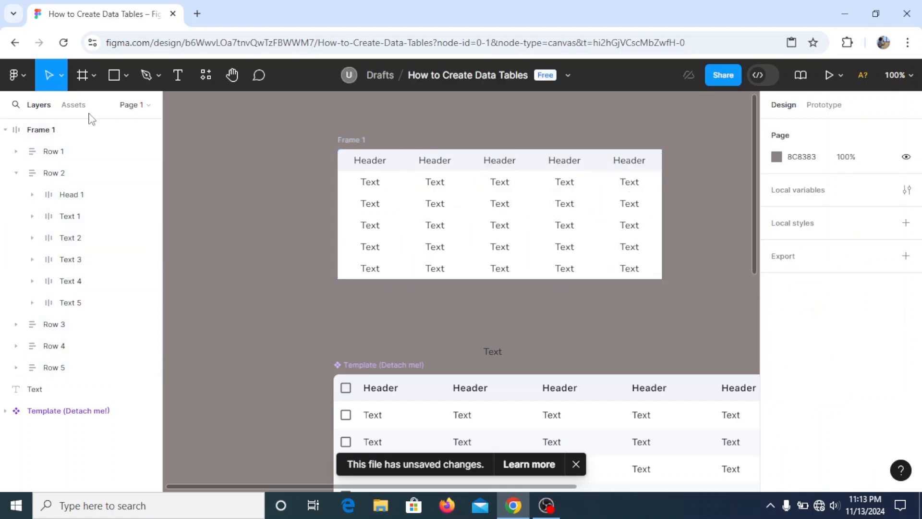
- Set the top-right corner radius of the last column's header cell to 8
{"action": "left_click", "coordinate": [232, 76]}
{"action": "left_click_drag", "start_coordinate": [645, 382], "coordinate": [532, 353]}
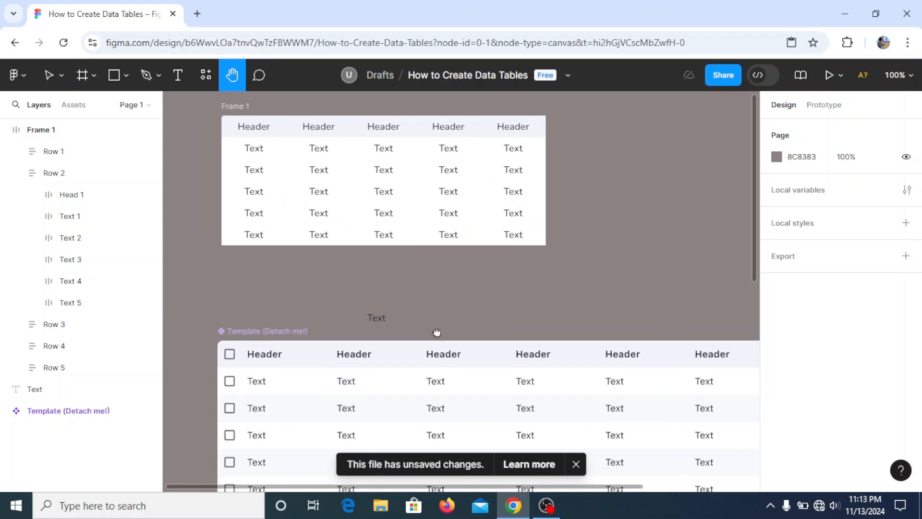
{"action": "left_click", "coordinate": [49, 74]}
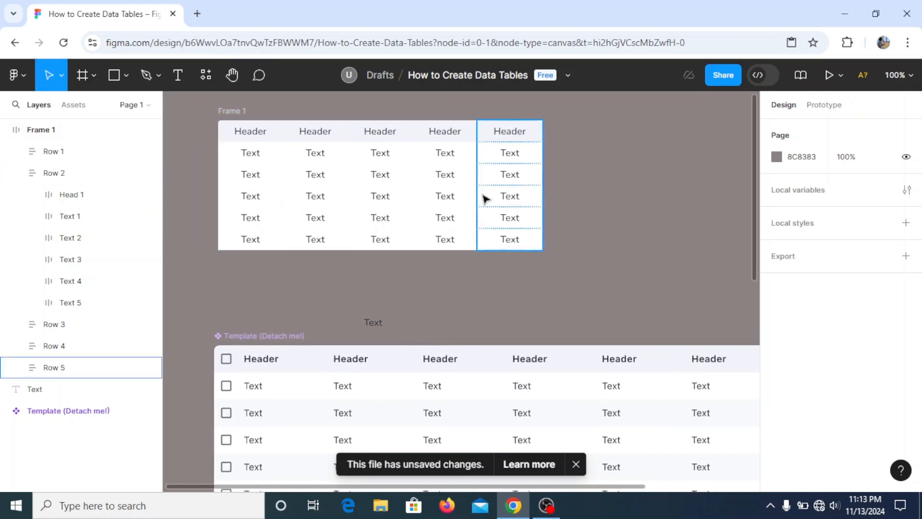
{"action": "left_click", "coordinate": [510, 175]}
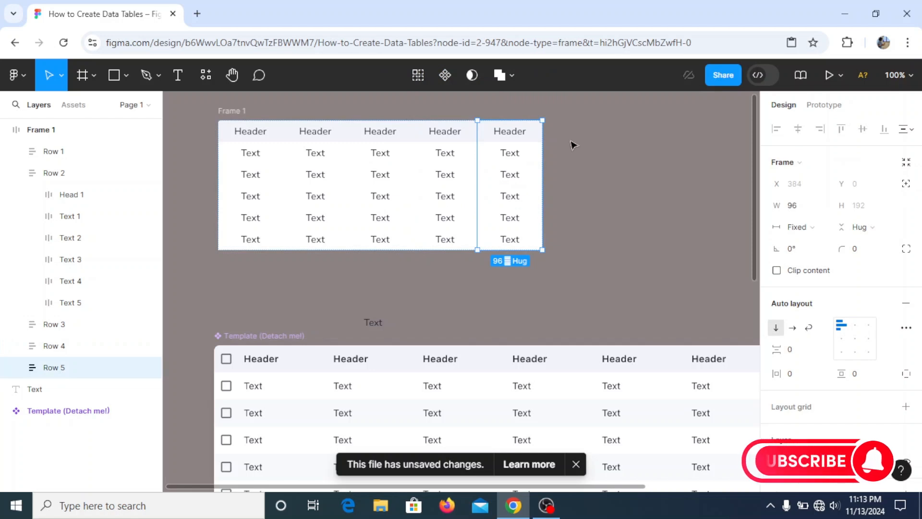
{"action": "left_click", "coordinate": [587, 138]}
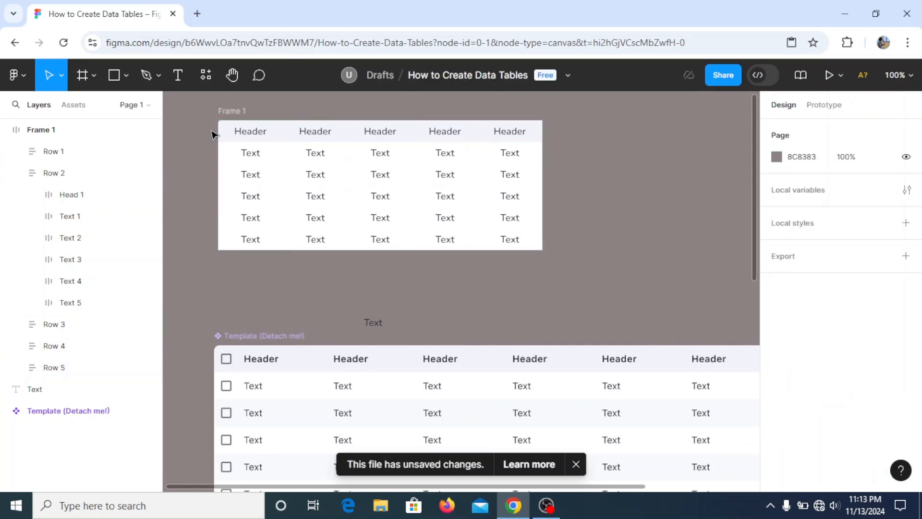
{"action": "left_click", "coordinate": [529, 132]}
{"action": "double_click", "coordinate": [531, 136]}
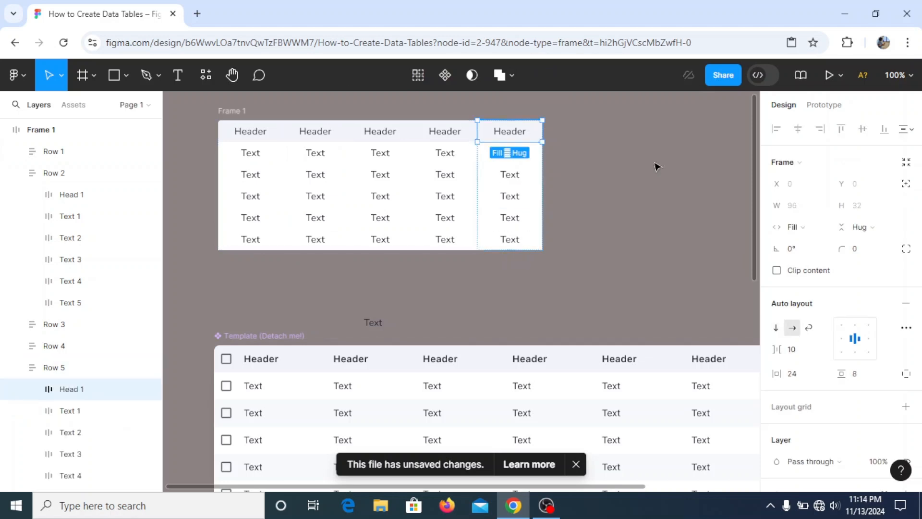
{"action": "left_click", "coordinate": [905, 248]}
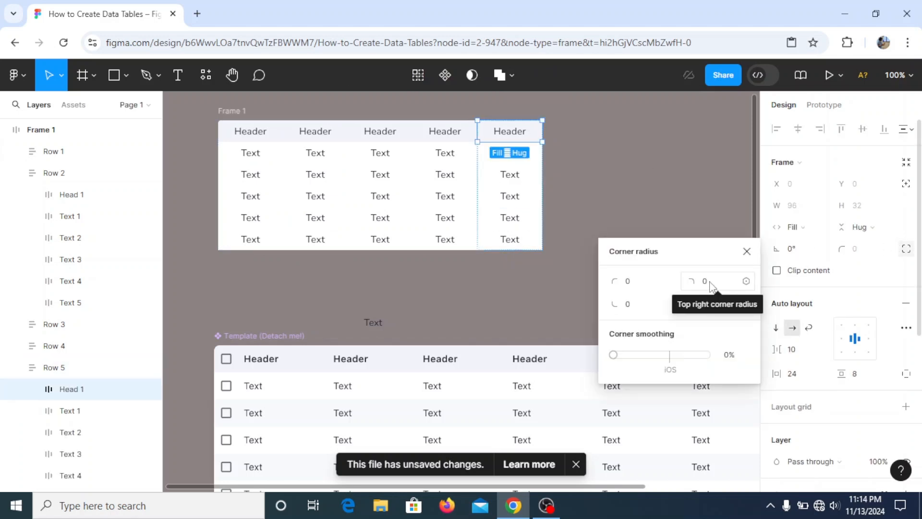
{"action": "type", "text": "8"}
{"action": "key", "text": "Return"}
{"action": "left_click", "coordinate": [747, 251]}
{"action": "left_click", "coordinate": [658, 179]}
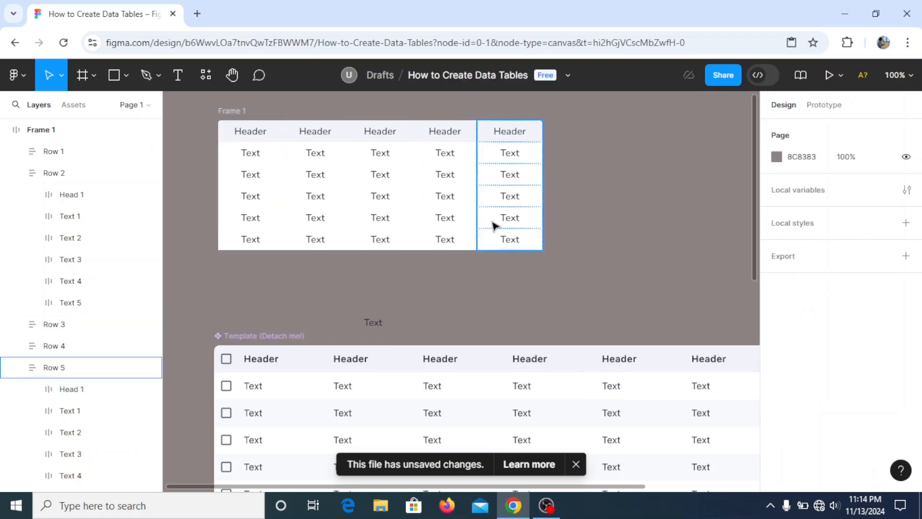
- Set the bottom-left corner radius of the first column's bottom text cell to 4
{"action": "scroll", "coordinate": [484, 240], "scroll_direction": "down", "scroll_amount": 10}
{"action": "scroll", "coordinate": [486, 240], "scroll_direction": "down", "scroll_amount": 4}
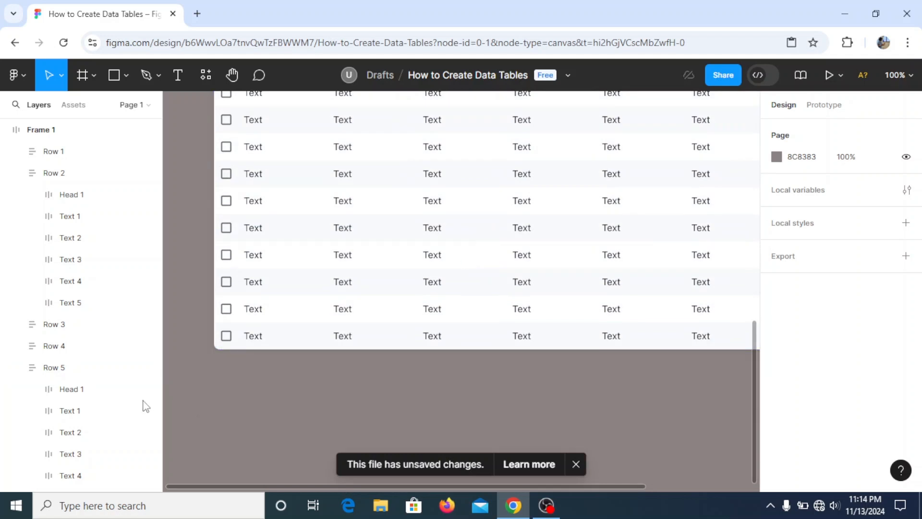
{"action": "scroll", "coordinate": [219, 357], "scroll_direction": "up", "scroll_amount": 10}
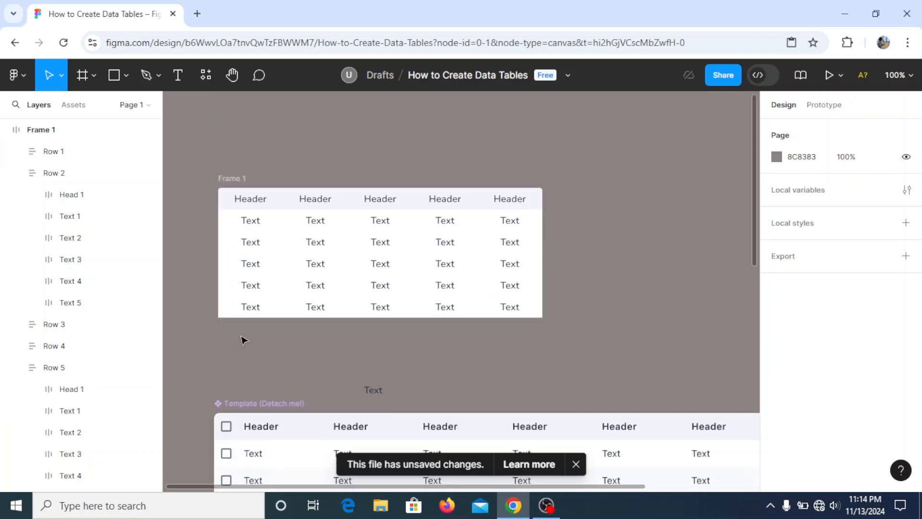
{"action": "left_click", "coordinate": [249, 305]}
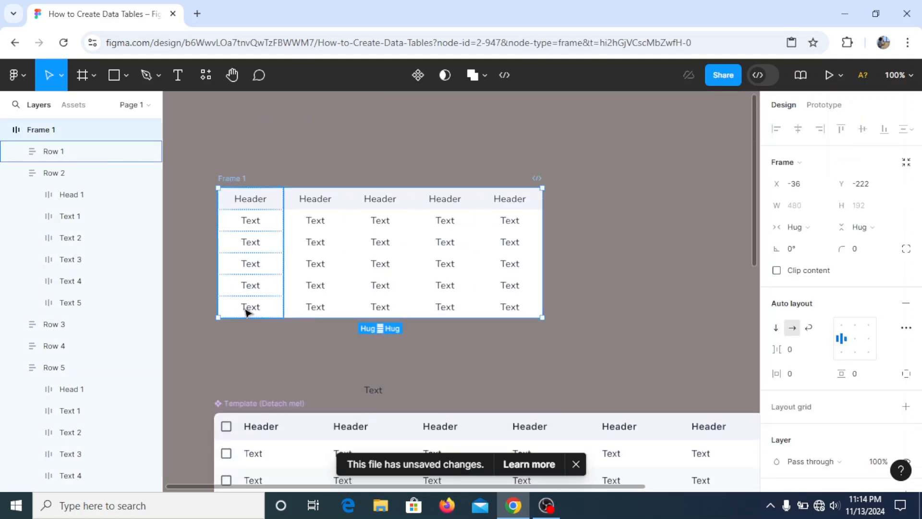
{"action": "double_click", "coordinate": [250, 308]}
{"action": "left_click", "coordinate": [907, 248]}
{"action": "left_click", "coordinate": [642, 310]}
{"action": "type", "text": "4"}
{"action": "key", "text": "Return"}
{"action": "left_click", "coordinate": [747, 254]}
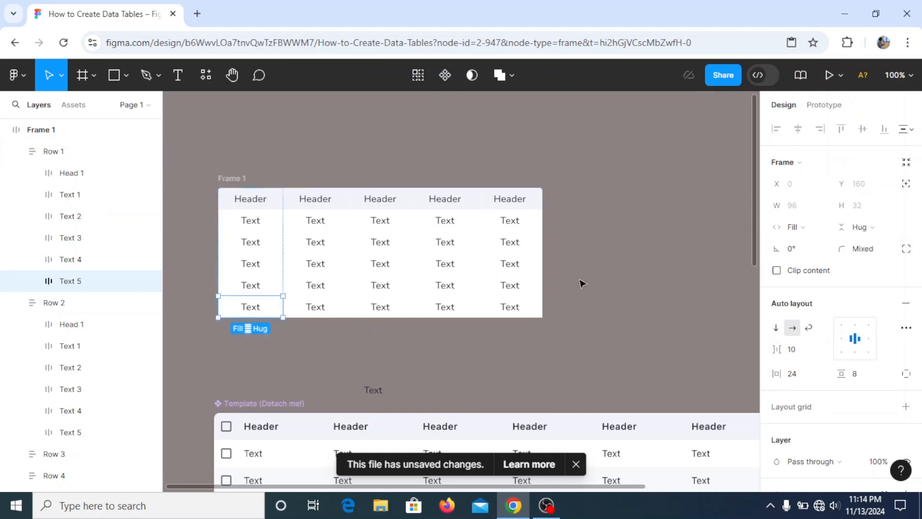
- Set the bottom-right corner radius of the last column's bottom text cell to 4
{"action": "left_click", "coordinate": [525, 308]}
{"action": "left_click", "coordinate": [906, 248]}
{"action": "left_click", "coordinate": [718, 305]}
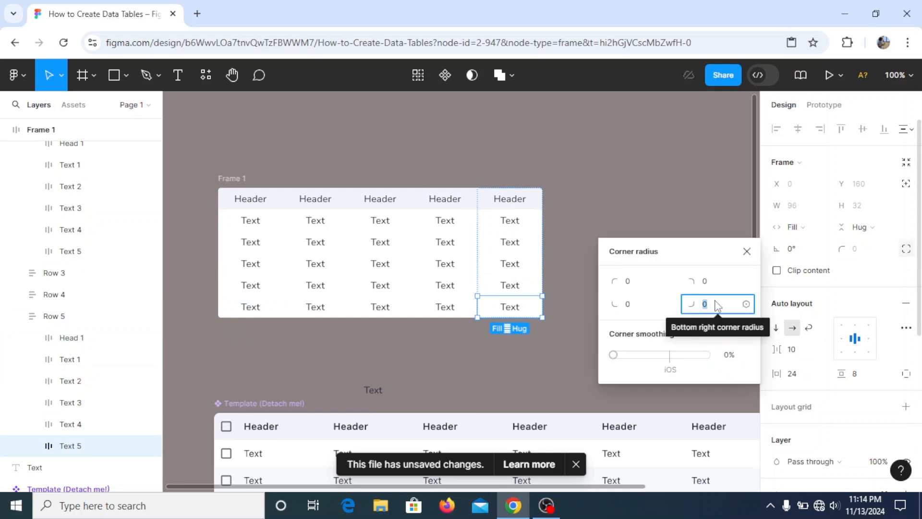
{"action": "type", "text": "8"}
{"action": "key", "text": "Return"}
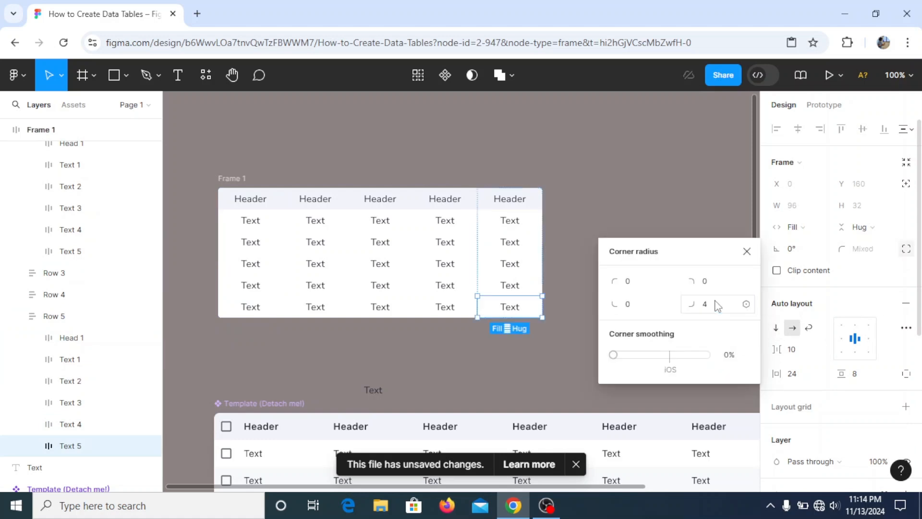
{"action": "left_click", "coordinate": [747, 252]}
{"action": "left_click", "coordinate": [686, 253]}
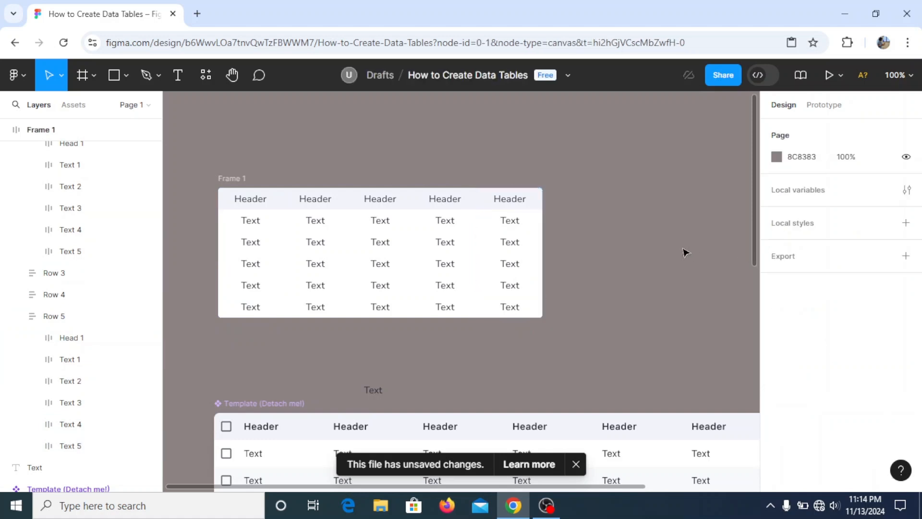
{"action": "left_click", "coordinate": [238, 180]}
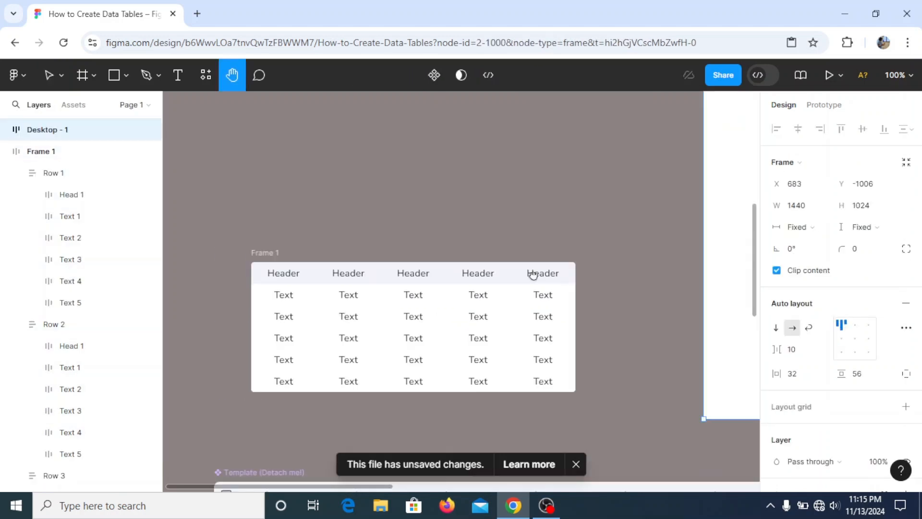
{"action": "scroll", "coordinate": [514, 283], "scroll_direction": "up", "scroll_amount": 5}
{"action": "left_click_drag", "start_coordinate": [500, 295], "coordinate": [548, 212]}
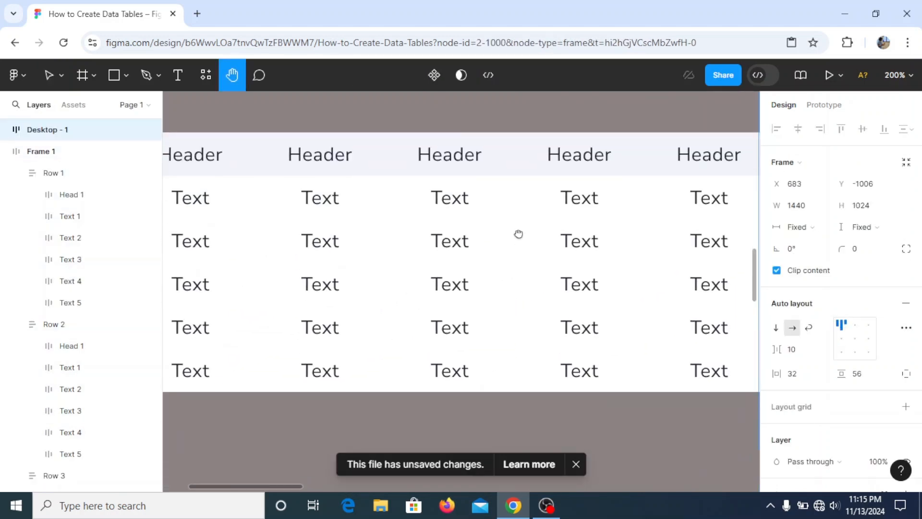
{"action": "key", "text": "ctrl+minus"}
{"action": "left_click_drag", "start_coordinate": [466, 284], "coordinate": [401, 327]}
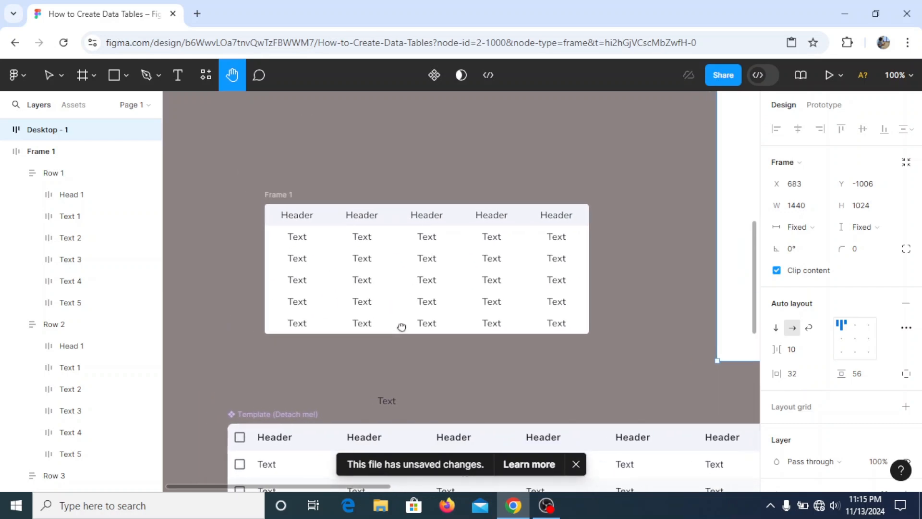